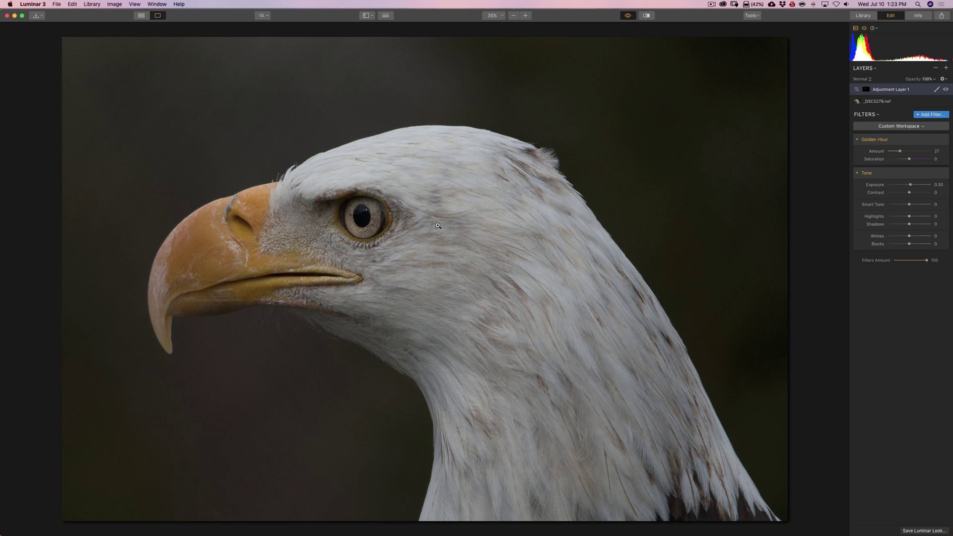
- Compare the edited eagle photo with its unedited version
{"action": "key", "text": "backslash"}
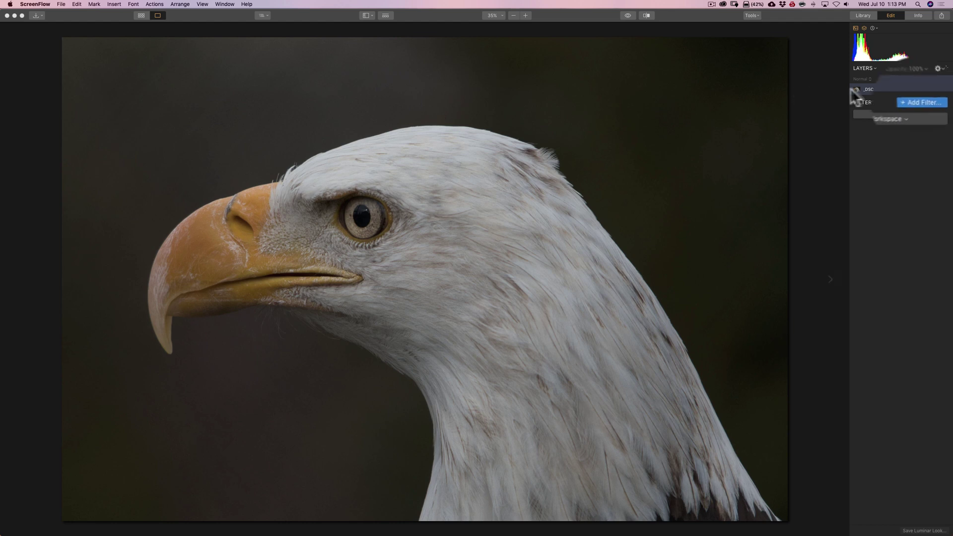
- Add the Develop filter to the eagle photo and check the detail around the eye at 100% zoom
{"action": "left_click", "coordinate": [922, 102]}
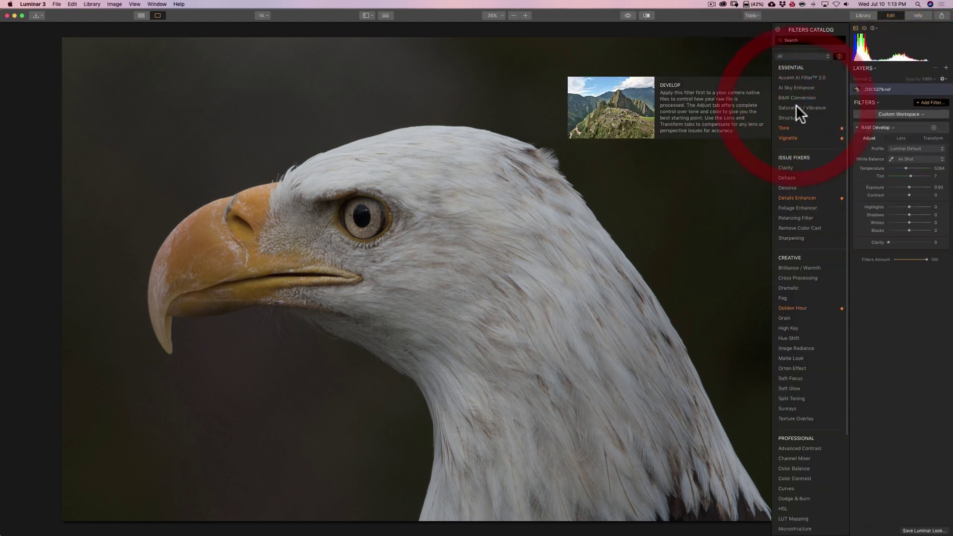
{"action": "left_click", "coordinate": [774, 28]}
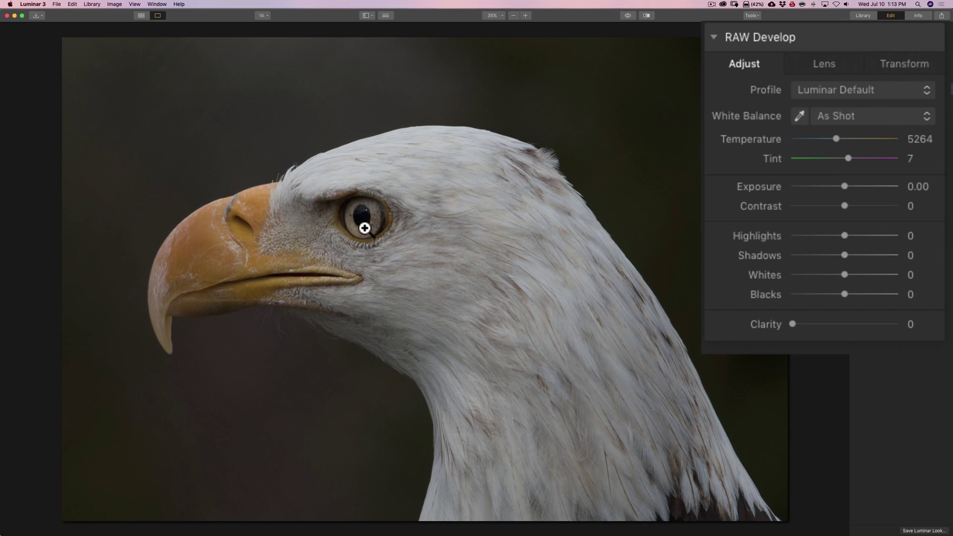
{"action": "left_click", "coordinate": [326, 180]}
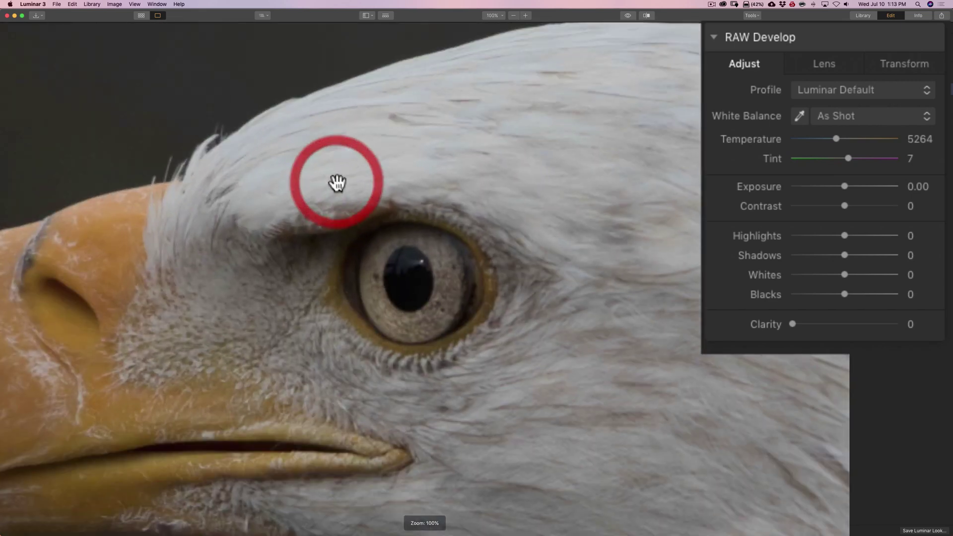
{"action": "left_click", "coordinate": [406, 179]}
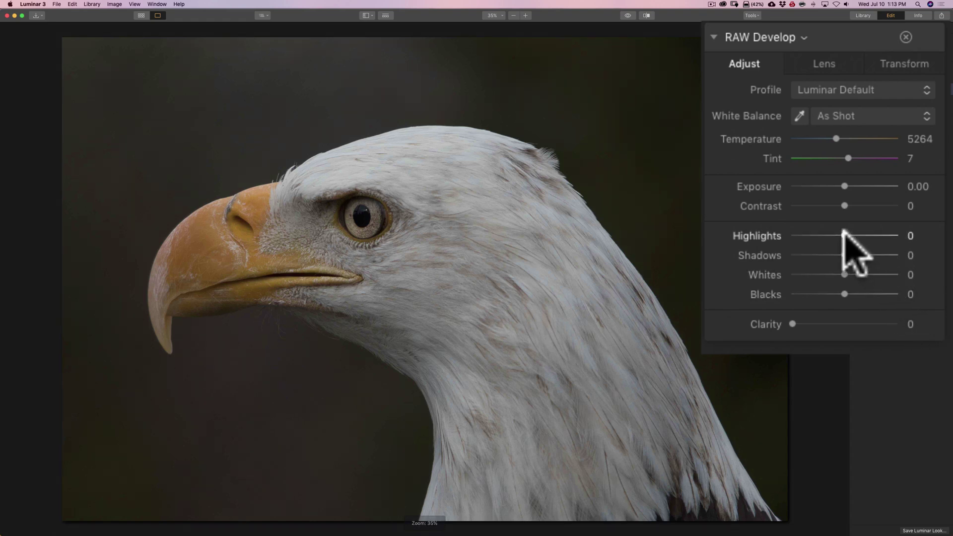
- Set Highlights to -37 and Shadows to -17 in the RAW Develop filter
{"action": "left_click_drag", "start_coordinate": [844, 236], "coordinate": [822, 235]}
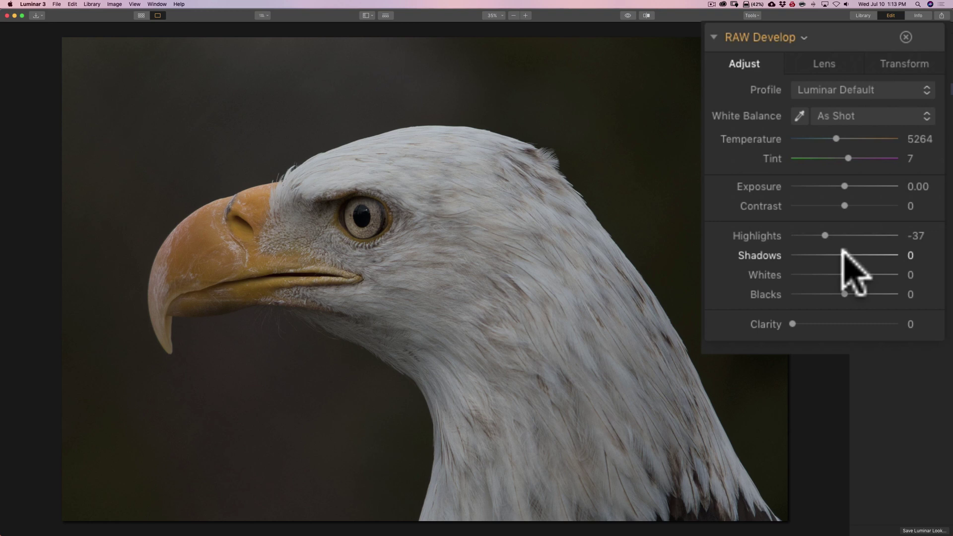
{"action": "left_click_drag", "start_coordinate": [840, 249], "coordinate": [832, 250]}
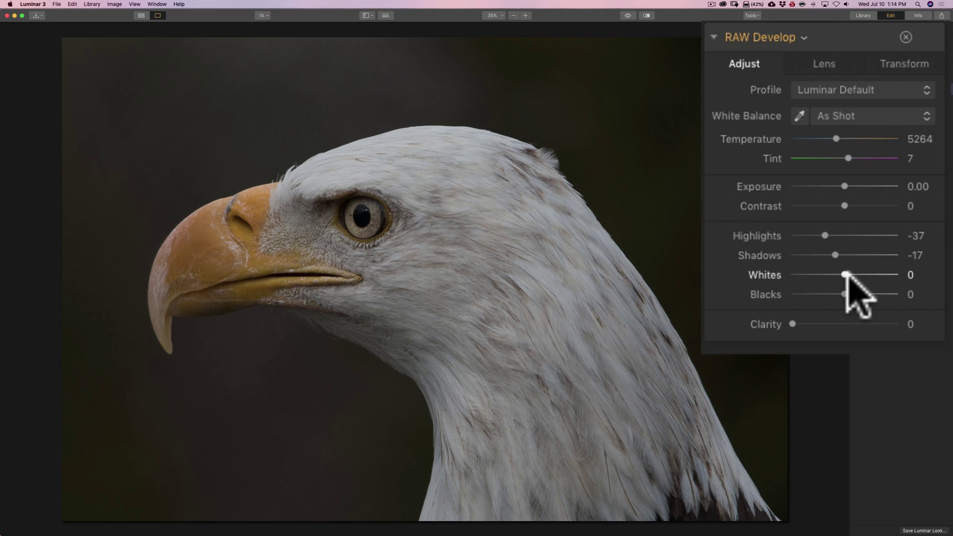
- Set Whites to 49 in RAW Develop using the clipping preview, and check the Blacks for clipping
{"action": "key", "text": "alt"}
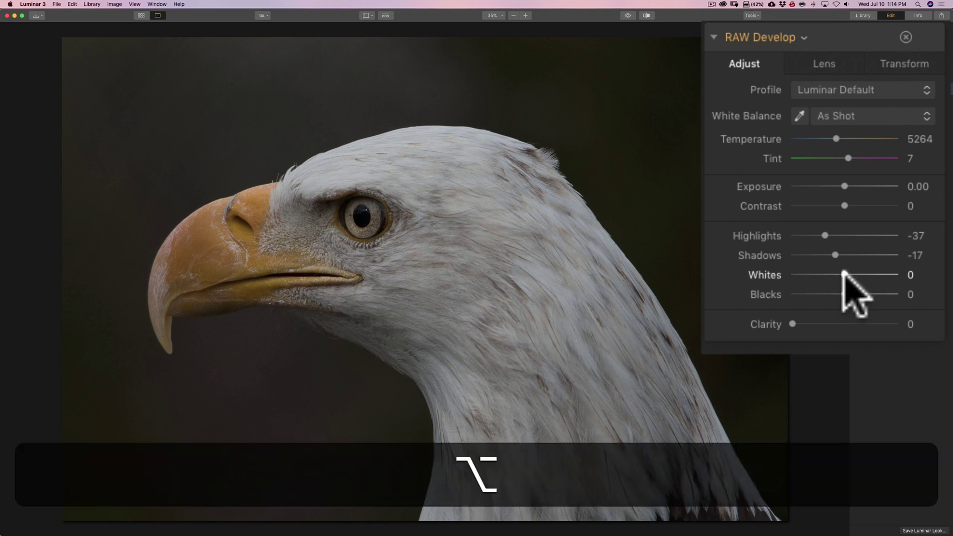
{"action": "left_click", "coordinate": [844, 274], "text": "alt"}
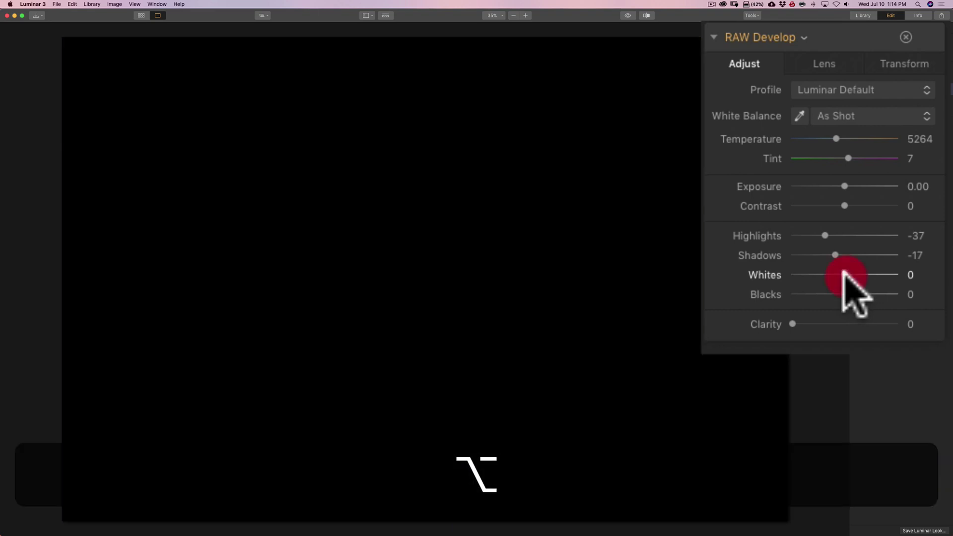
{"action": "left_click_drag", "start_coordinate": [843, 272], "coordinate": [889, 274]}
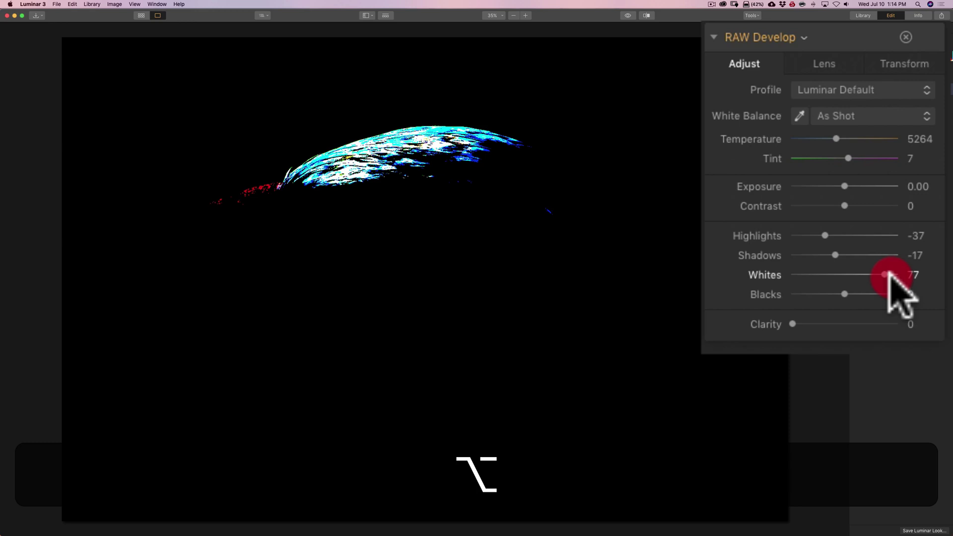
{"action": "left_click_drag", "start_coordinate": [888, 275], "coordinate": [871, 274]}
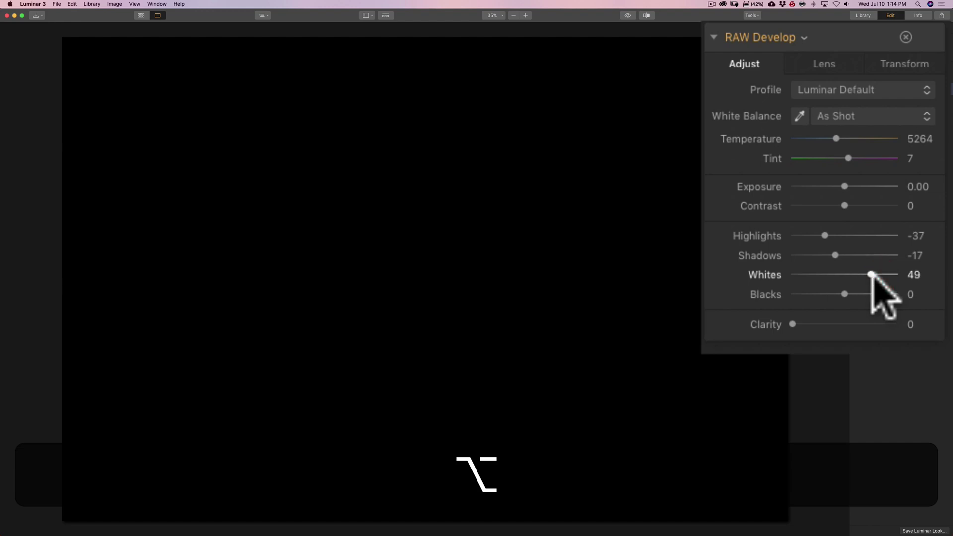
{"action": "left_click_drag", "start_coordinate": [871, 275], "coordinate": [871, 274]}
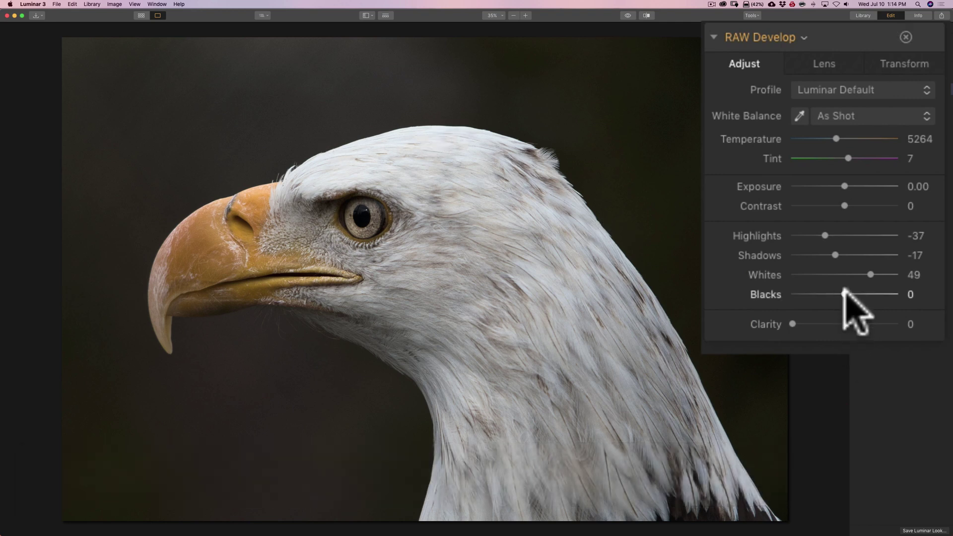
{"action": "left_click_drag", "start_coordinate": [844, 294], "coordinate": [844, 294]}
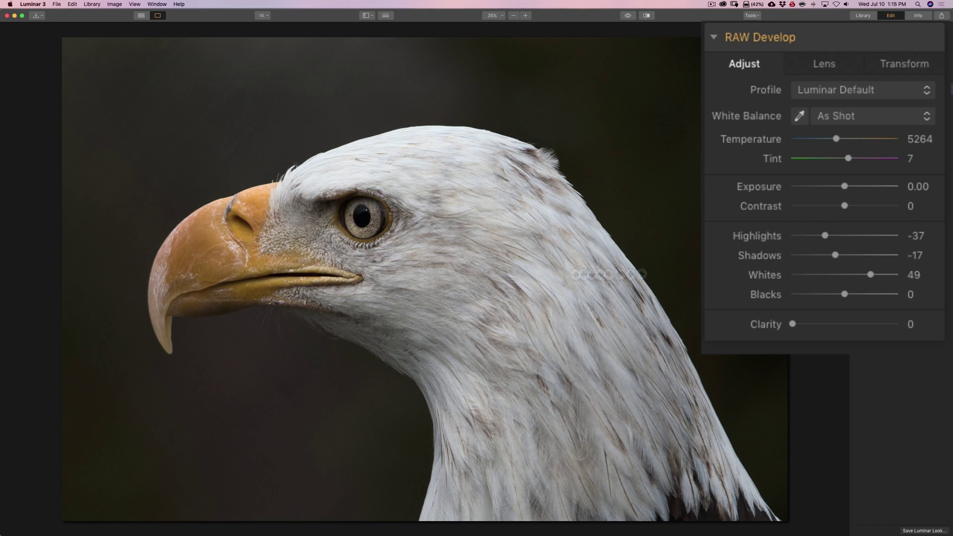
{"action": "left_click", "coordinate": [842, 293], "text": "alt"}
- Enable the automatic Lens Distortion, Chromatic Aberration and Defringe corrections in RAW Develop
{"action": "left_click", "coordinate": [823, 63]}
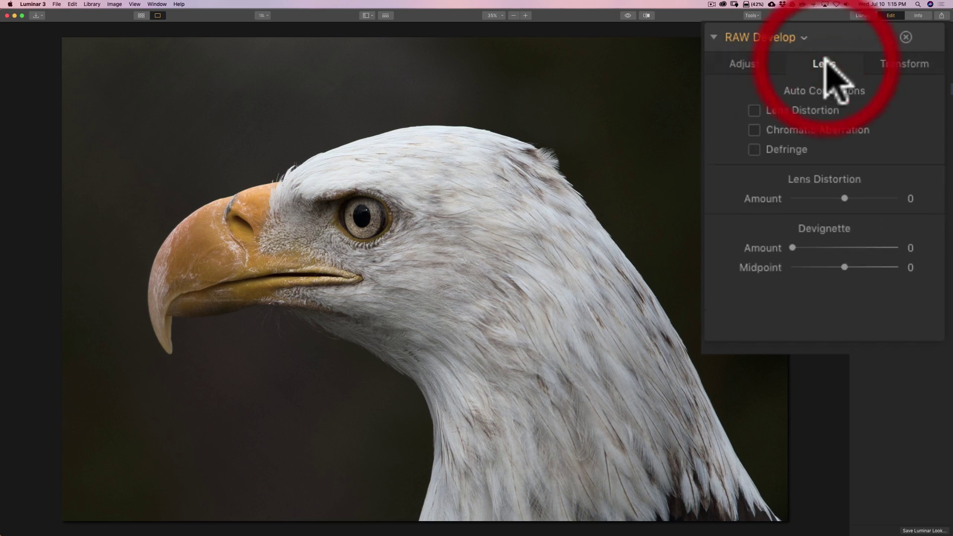
{"action": "left_click", "coordinate": [753, 110]}
{"action": "left_click", "coordinate": [753, 129]}
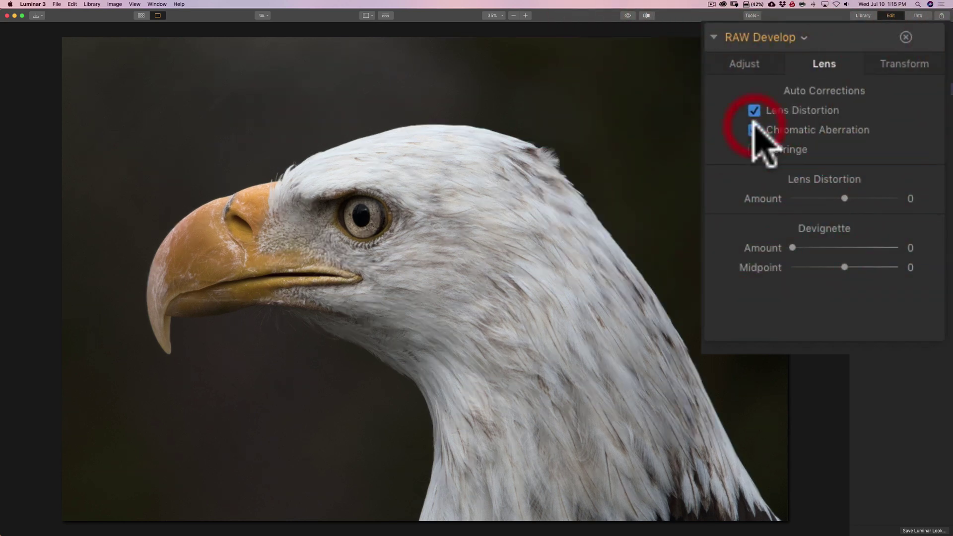
{"action": "left_click", "coordinate": [754, 150]}
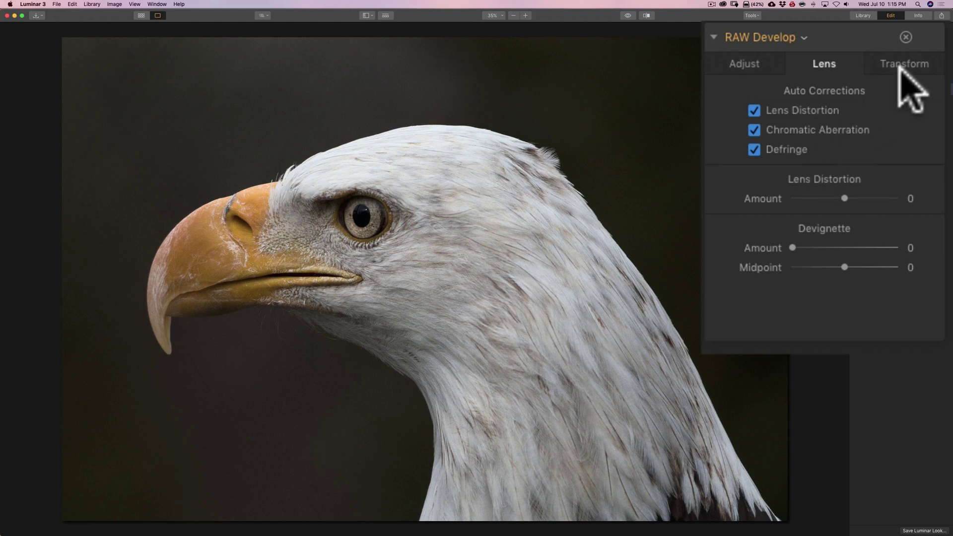
{"action": "left_click", "coordinate": [753, 64]}
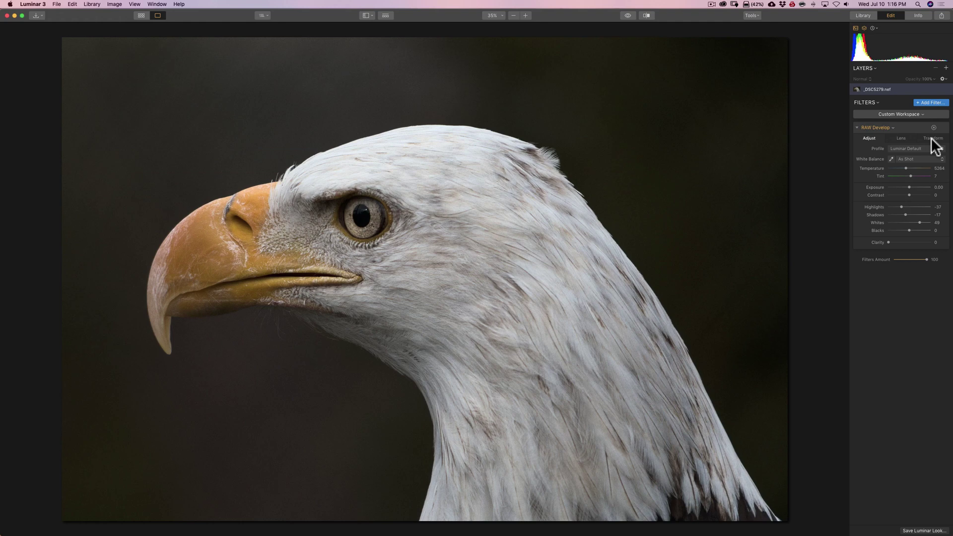
- Add the Details Enhancer filter to the base image and set its Small details to 12
{"action": "left_click", "coordinate": [917, 103]}
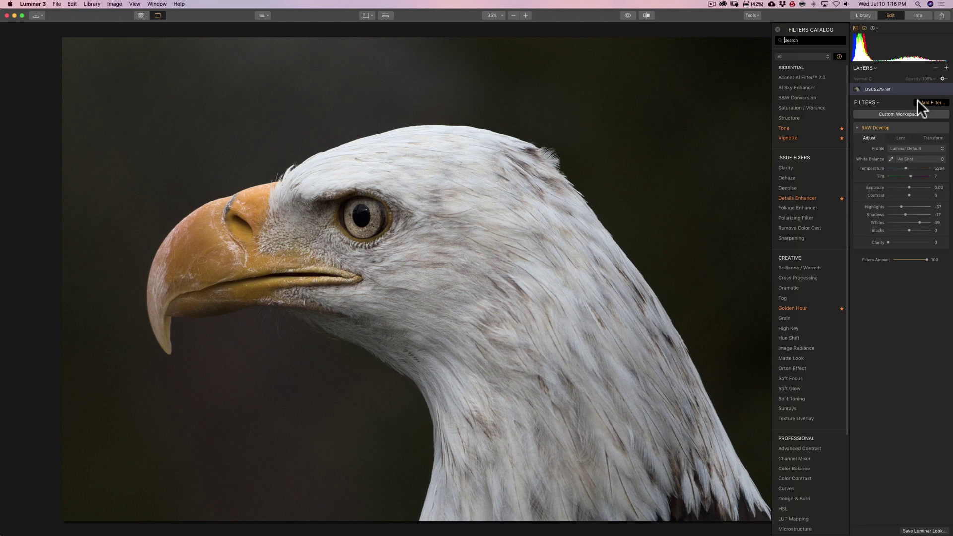
{"action": "mouse_move", "coordinate": [836, 197]}
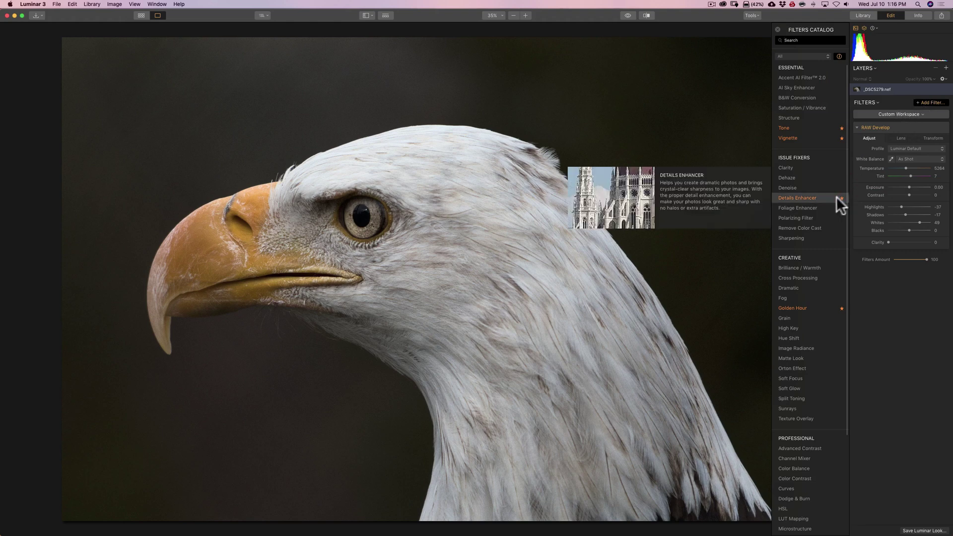
{"action": "left_click", "coordinate": [801, 195]}
{"action": "left_click", "coordinate": [778, 29]}
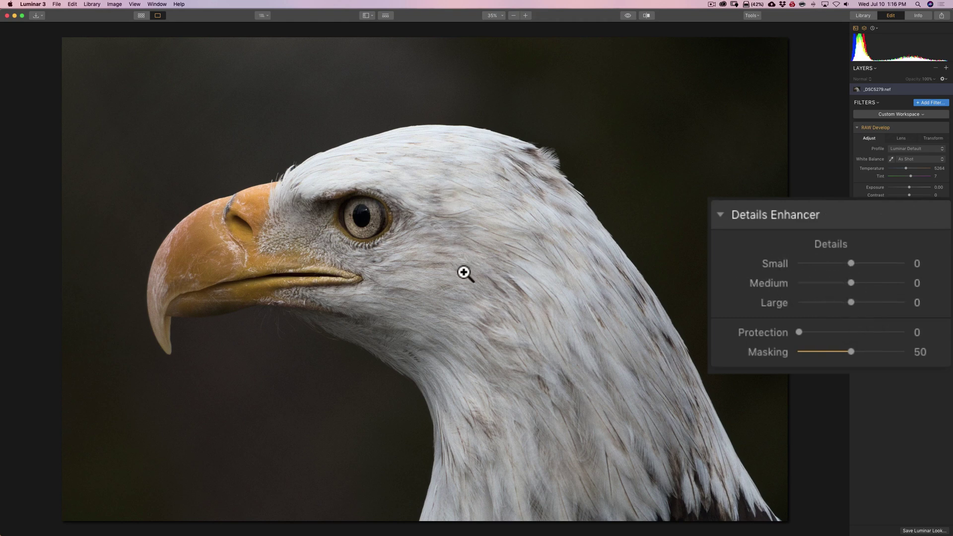
{"action": "left_click", "coordinate": [849, 262]}
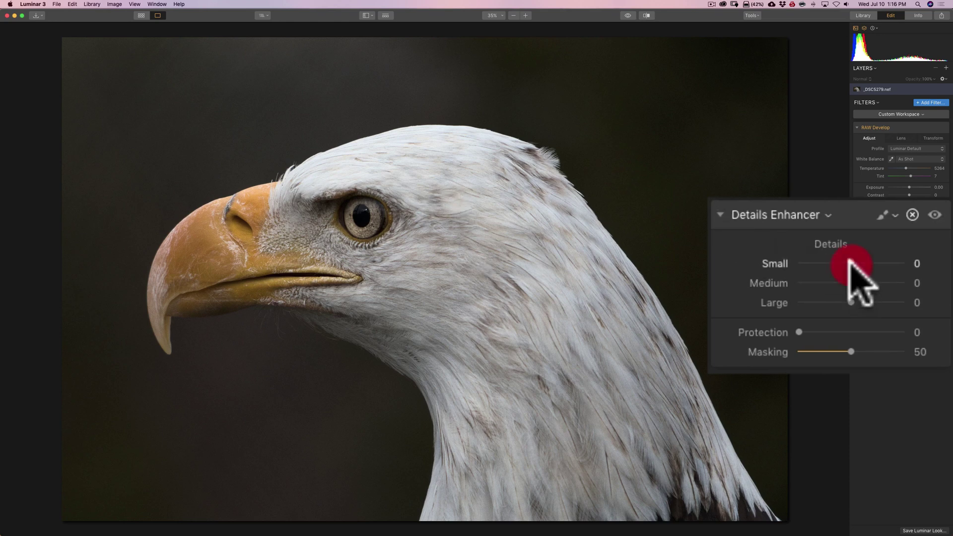
{"action": "mouse_move", "coordinate": [849, 262]}
{"action": "left_mouse_down"}
{"action": "mouse_move", "coordinate": [888, 264]}
{"action": "mouse_move", "coordinate": [856, 264]}
{"action": "left_mouse_up"}
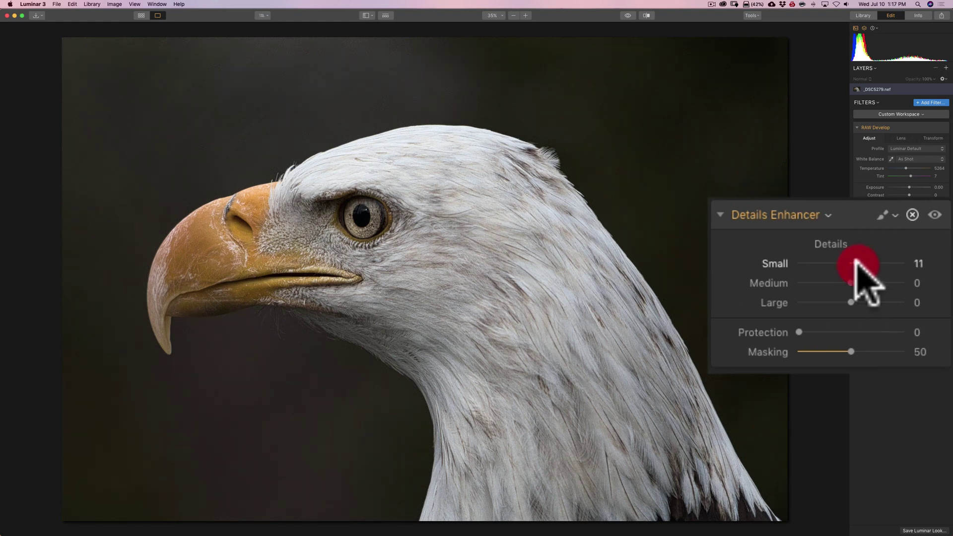
{"action": "left_click_drag", "start_coordinate": [856, 264], "coordinate": [858, 264]}
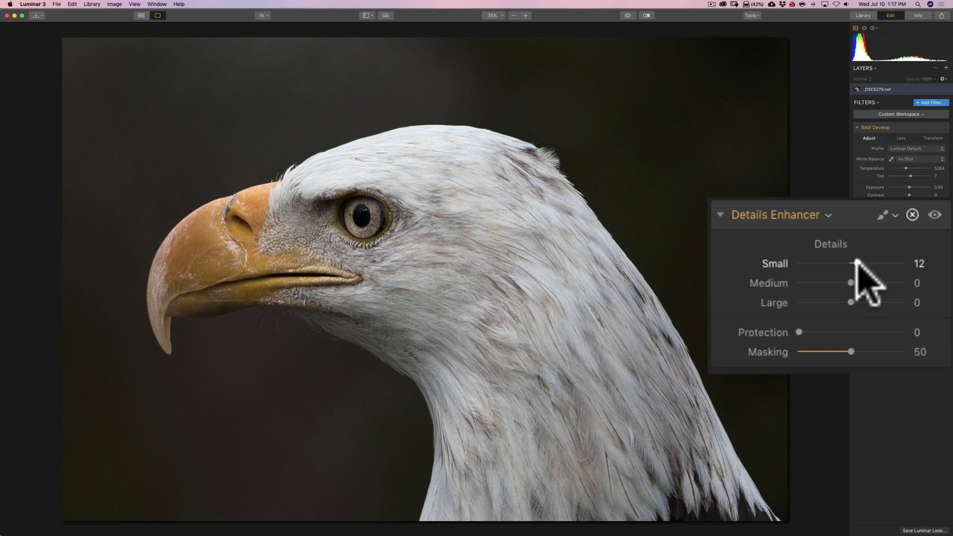
{"action": "left_click", "coordinate": [857, 264]}
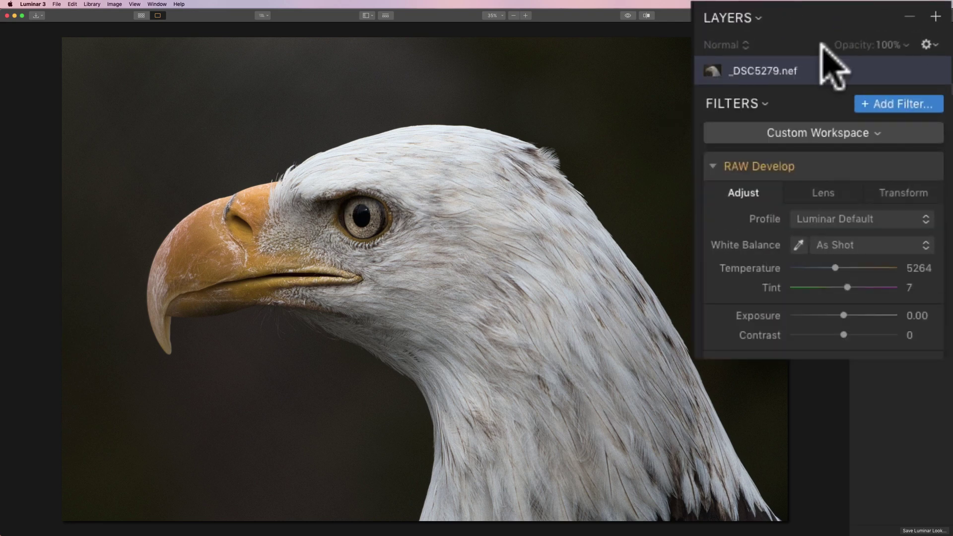
- Create a new adjustment layer above the photo and add the Golden Hour filter to it
{"action": "left_click", "coordinate": [934, 16]}
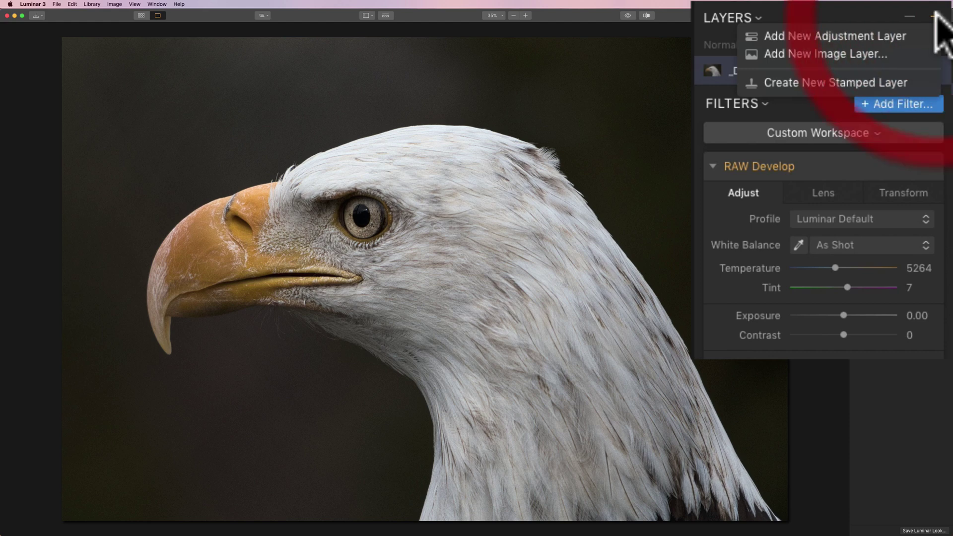
{"action": "left_click", "coordinate": [844, 35]}
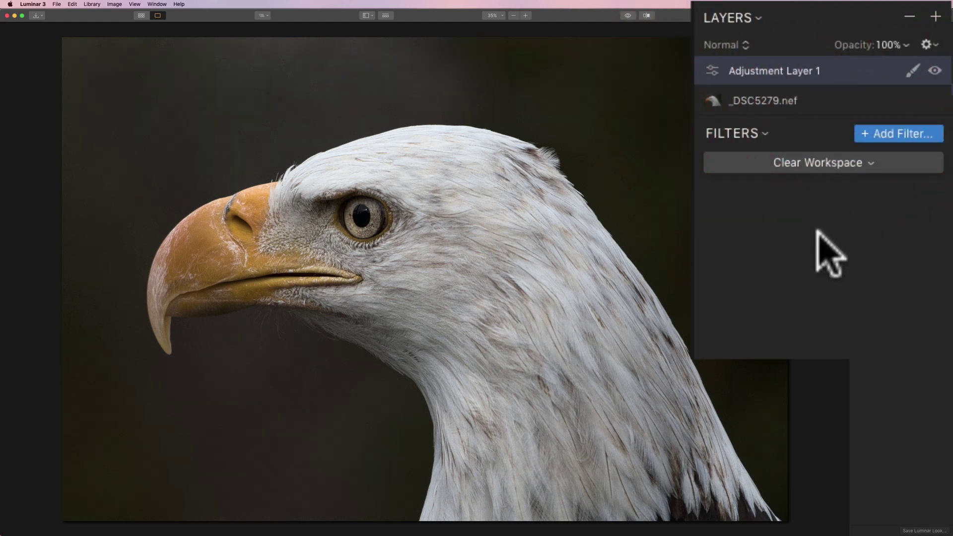
{"action": "left_click", "coordinate": [884, 135]}
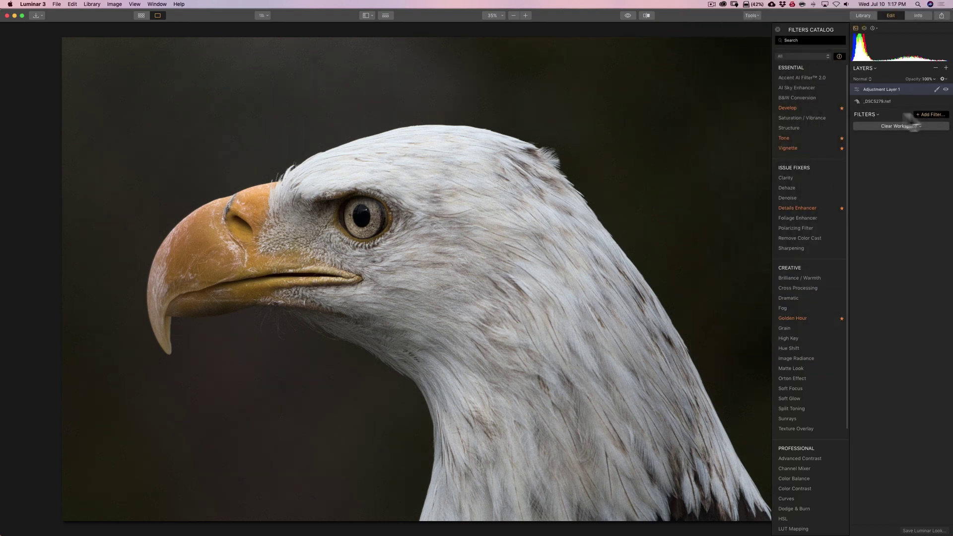
{"action": "mouse_move", "coordinate": [814, 114]}
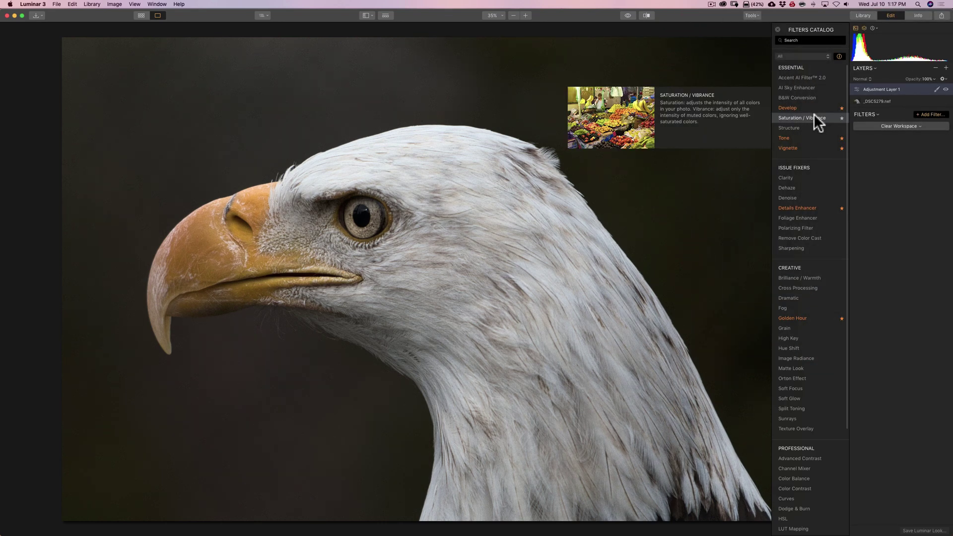
{"action": "mouse_move", "coordinate": [792, 317]}
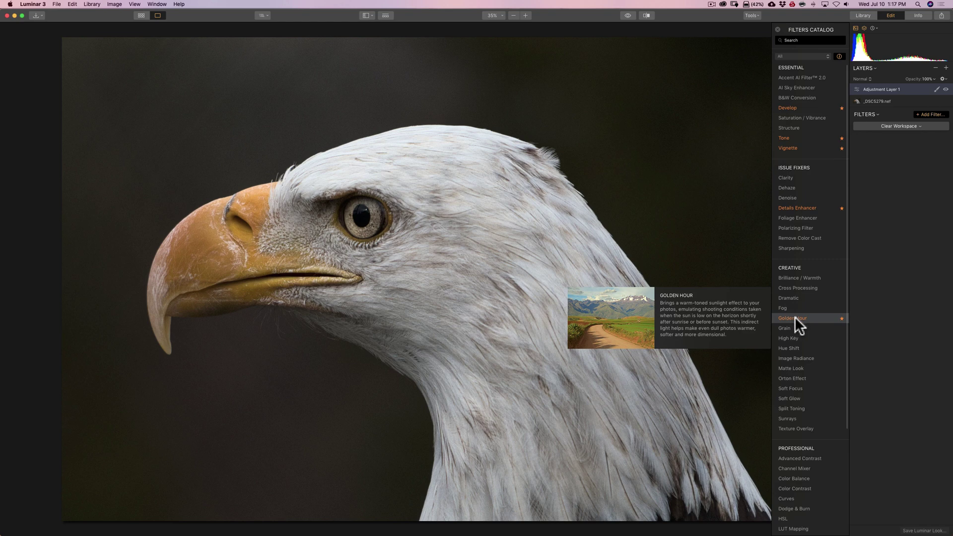
{"action": "left_click", "coordinate": [794, 318]}
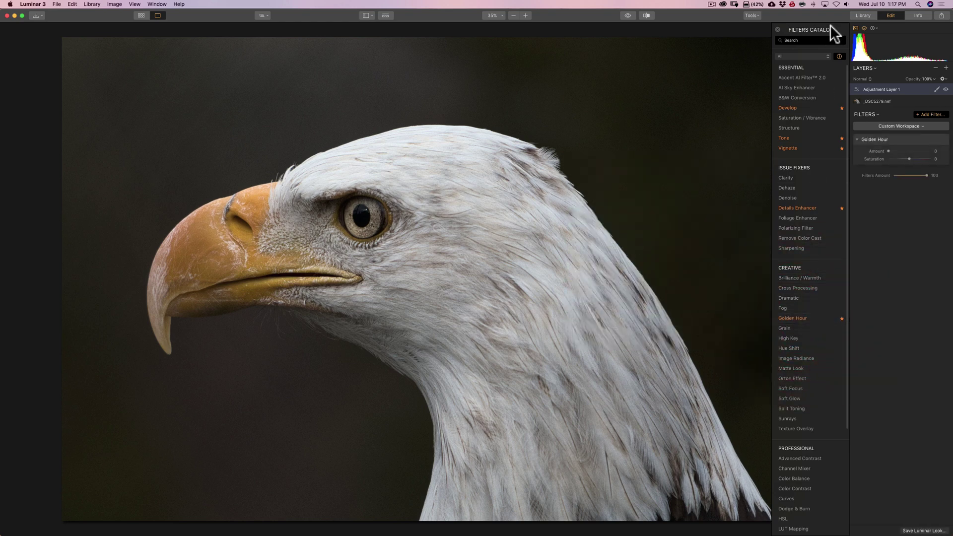
{"action": "left_click", "coordinate": [778, 29]}
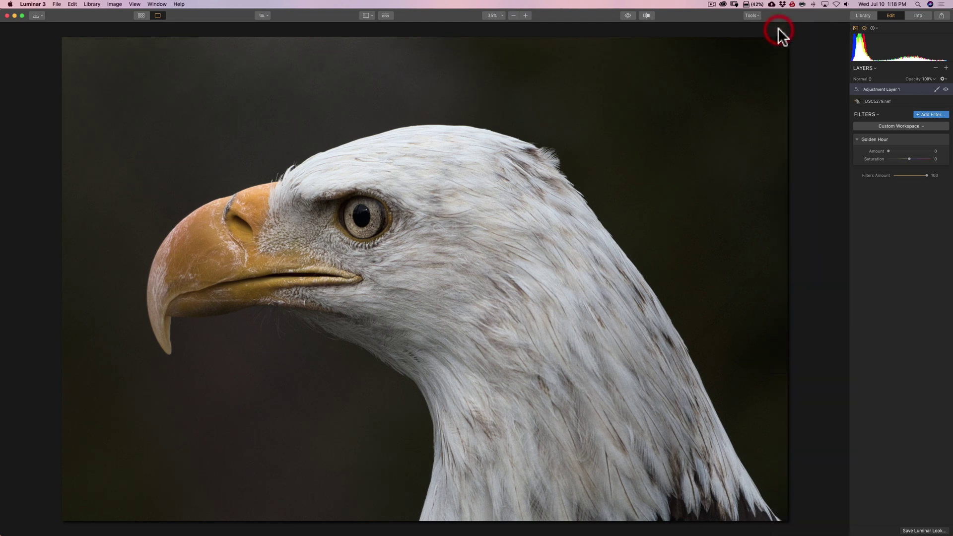
- Set the Golden Hour Amount to 25
{"action": "left_click_drag", "start_coordinate": [790, 222], "coordinate": [820, 224]}
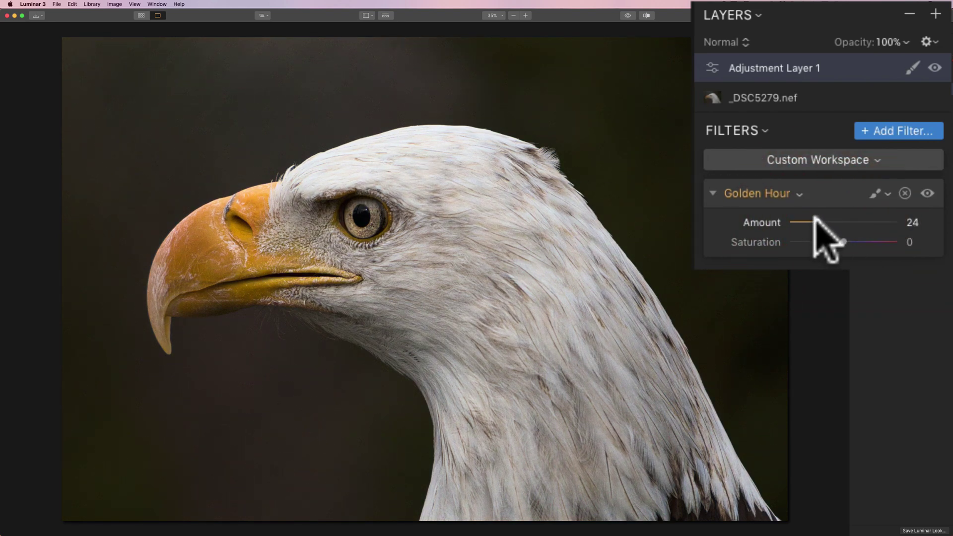
{"action": "left_click_drag", "start_coordinate": [814, 220], "coordinate": [819, 221]}
{"action": "left_click", "coordinate": [817, 218]}
{"action": "left_click_drag", "start_coordinate": [816, 218], "coordinate": [816, 219]}
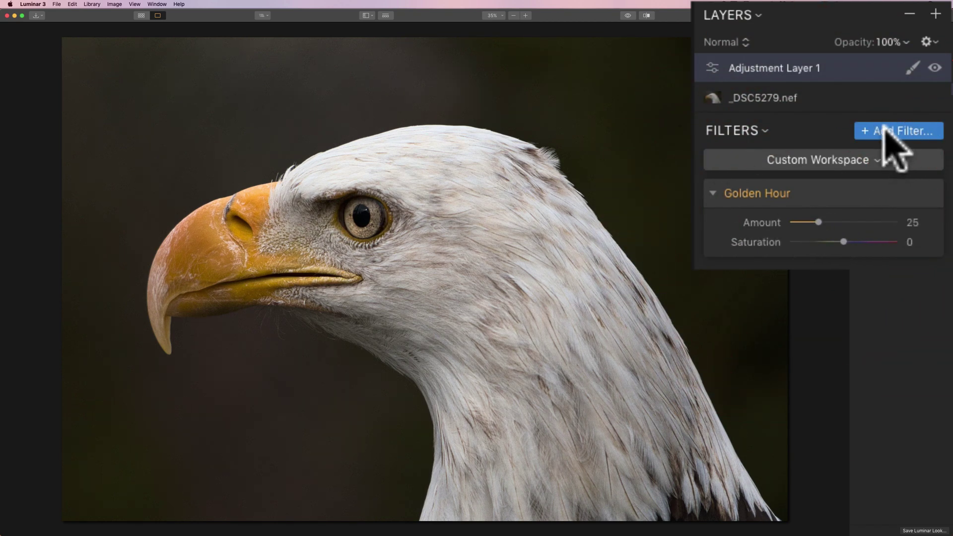
- Add the Tone filter to the adjustment layer and set its Exposure to 0.74
{"action": "left_click", "coordinate": [940, 112]}
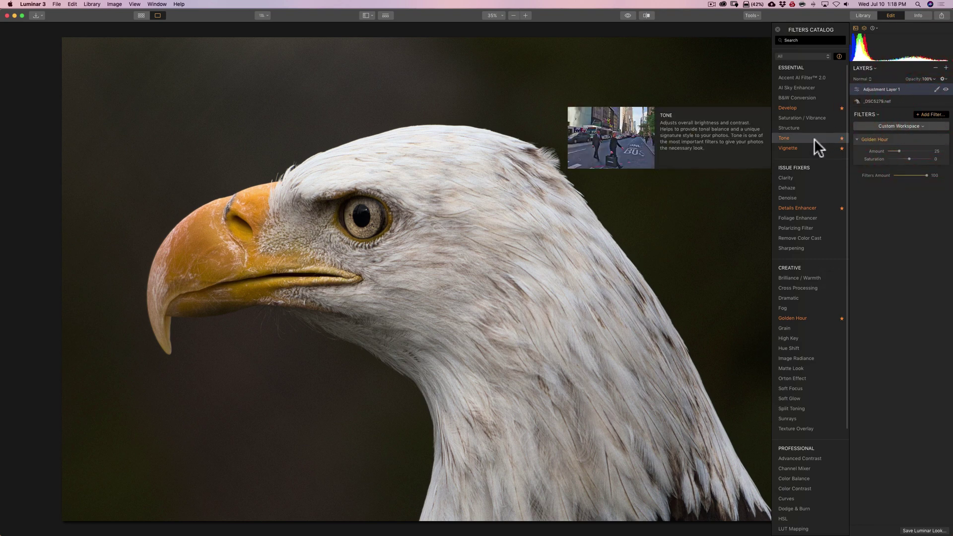
{"action": "left_click", "coordinate": [789, 142]}
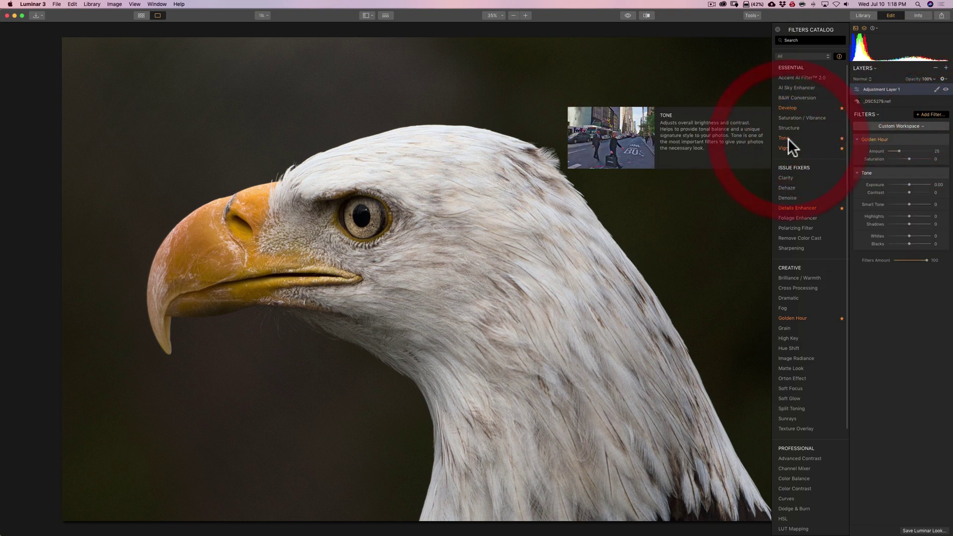
{"action": "left_click", "coordinate": [777, 30]}
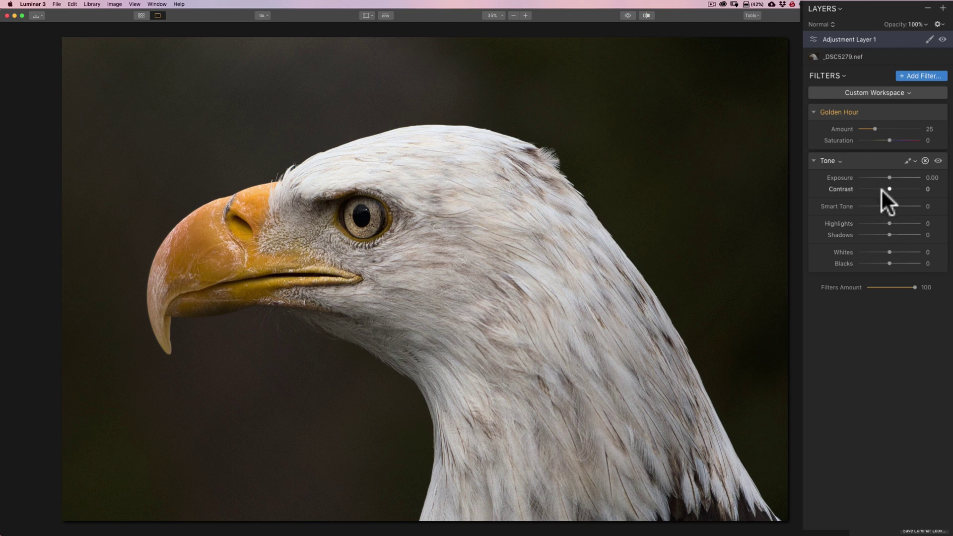
{"action": "left_click_drag", "start_coordinate": [885, 175], "coordinate": [893, 176]}
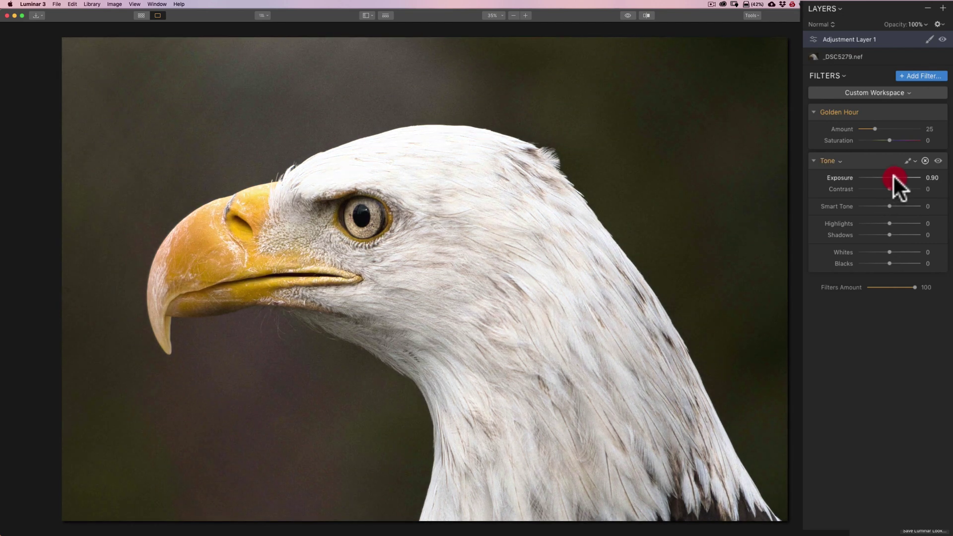
{"action": "left_click", "coordinate": [892, 177]}
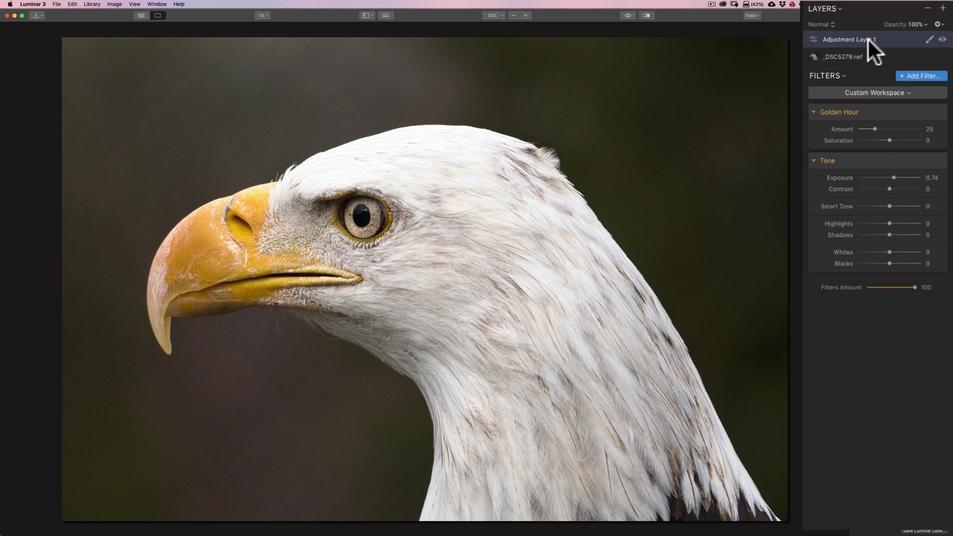
- Mask the adjustment layer by painting over the eagle's iris with a size 28 brush at 100% softness and opacity
{"action": "left_click", "coordinate": [929, 40]}
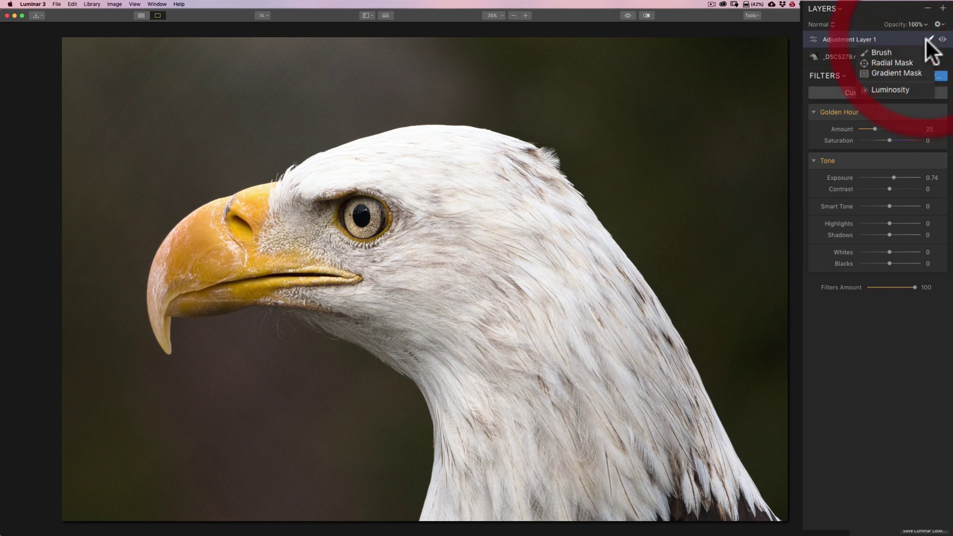
{"action": "left_click", "coordinate": [904, 95]}
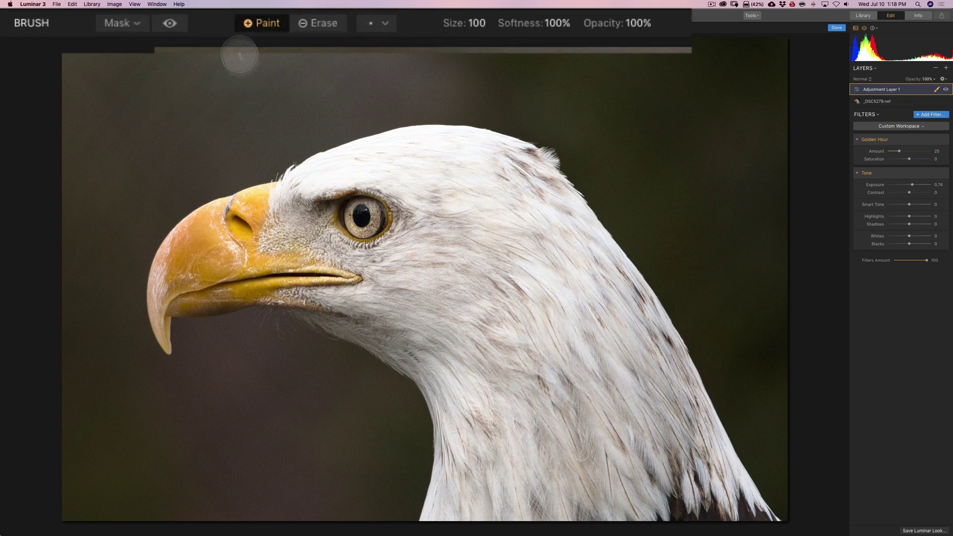
{"action": "left_click", "coordinate": [573, 42]}
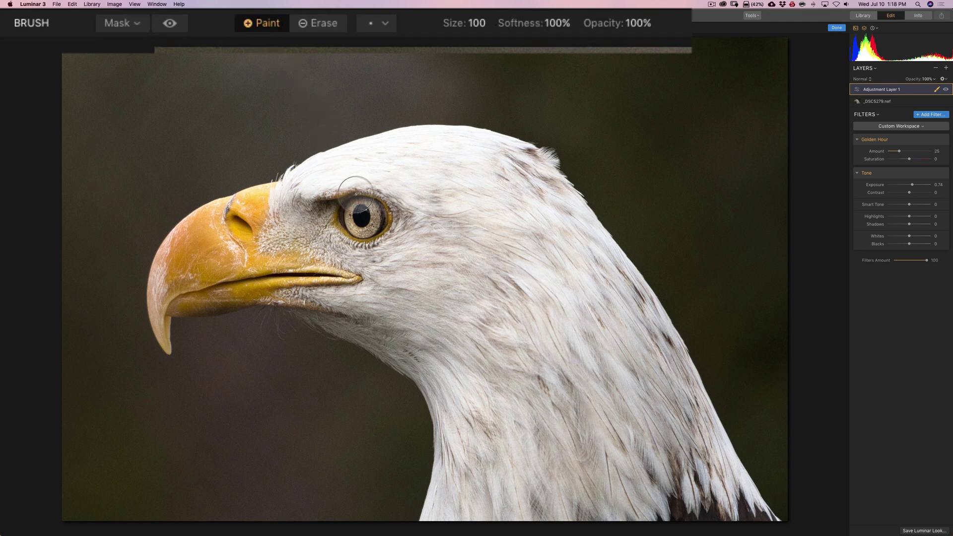
{"action": "key", "text": "bracketleft"}
{"action": "key", "text": "bracketleft"}
{"action": "key", "text": "bracketleft"}
{"action": "key", "text": "bracketleft"}
{"action": "key", "text": "bracketleft"}
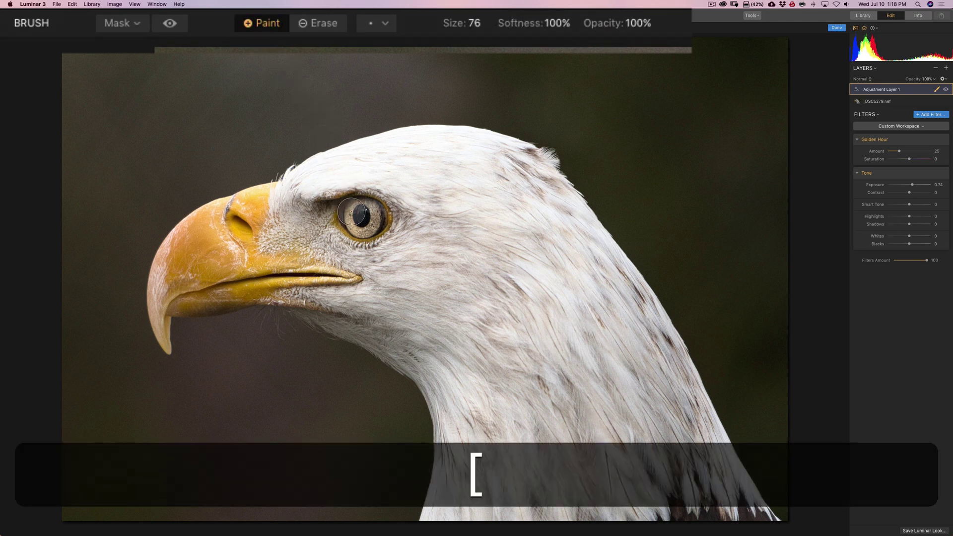
{"action": "key", "text": "bracketleft"}
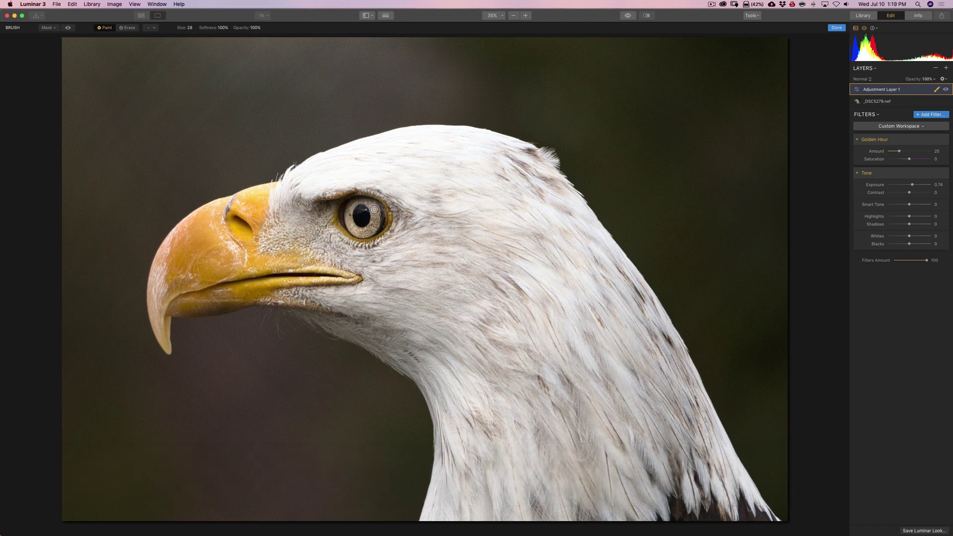
{"action": "left_click", "coordinate": [373, 210]}
{"action": "mouse_move", "coordinate": [367, 230]}
{"action": "left_mouse_down"}
{"action": "mouse_move", "coordinate": [353, 226]}
{"action": "mouse_move", "coordinate": [352, 205]}
{"action": "mouse_move", "coordinate": [378, 211]}
{"action": "mouse_move", "coordinate": [373, 229]}
{"action": "mouse_move", "coordinate": [353, 228]}
{"action": "mouse_move", "coordinate": [350, 208]}
{"action": "mouse_move", "coordinate": [361, 202]}
{"action": "left_mouse_up"}
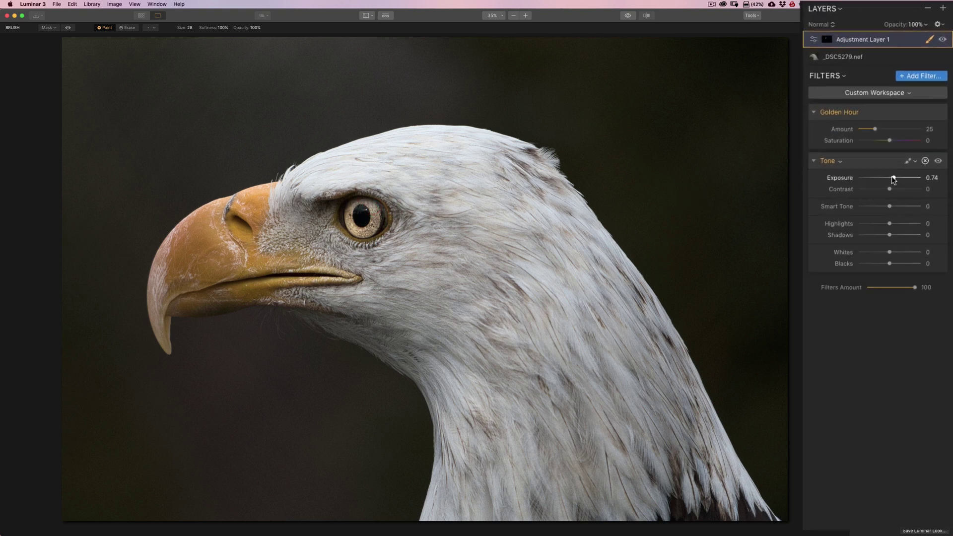
- Set the Golden Hour Amount to 27 and the Tone Exposure to 0.30 on the masked adjustment layer
{"action": "mouse_move", "coordinate": [893, 177]}
{"action": "left_mouse_down"}
{"action": "mouse_move", "coordinate": [918, 179]}
{"action": "mouse_move", "coordinate": [868, 181]}
{"action": "mouse_move", "coordinate": [923, 180]}
{"action": "mouse_move", "coordinate": [892, 181]}
{"action": "left_mouse_up"}
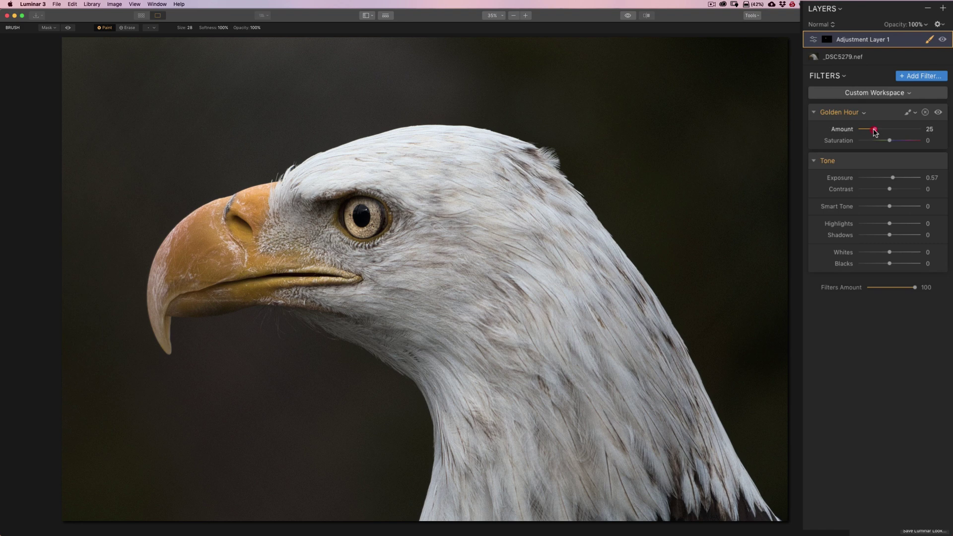
{"action": "left_click_drag", "start_coordinate": [874, 130], "coordinate": [896, 130]}
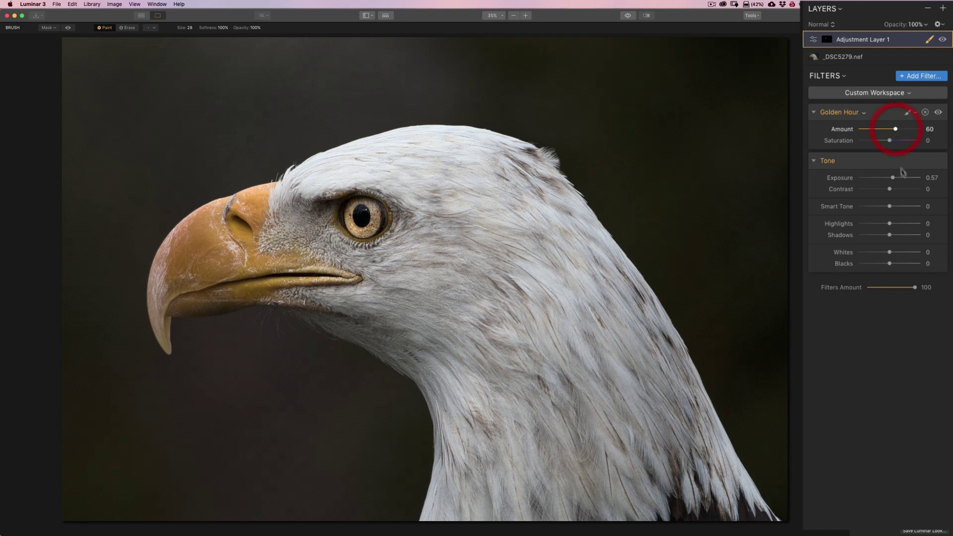
{"action": "left_click_drag", "start_coordinate": [892, 179], "coordinate": [891, 179]}
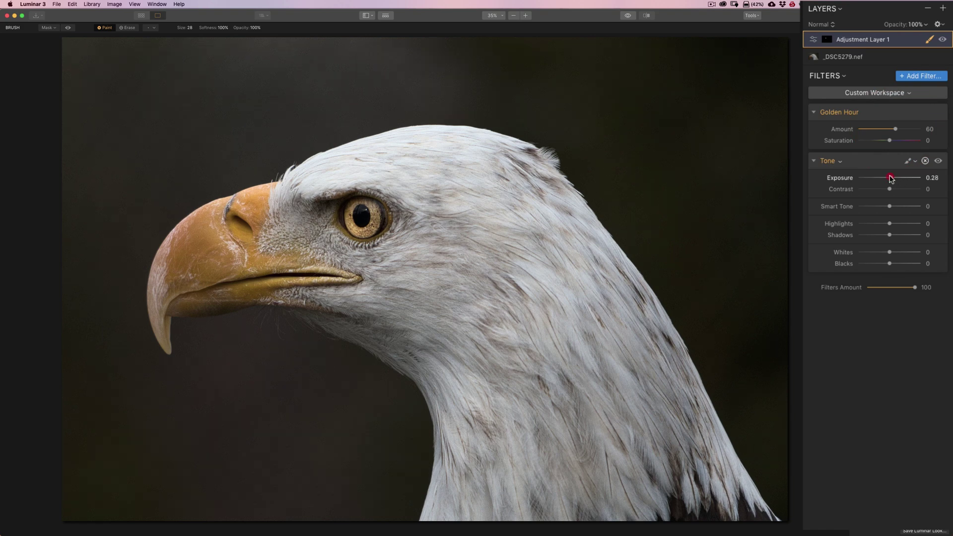
{"action": "left_click_drag", "start_coordinate": [895, 129], "coordinate": [871, 129]}
{"action": "left_click_drag", "start_coordinate": [892, 180], "coordinate": [892, 179]}
- Switch to the base image layer and set its RAW Develop Exposure to 0.23
{"action": "double_click", "coordinate": [866, 58]}
{"action": "left_click", "coordinate": [889, 56]}
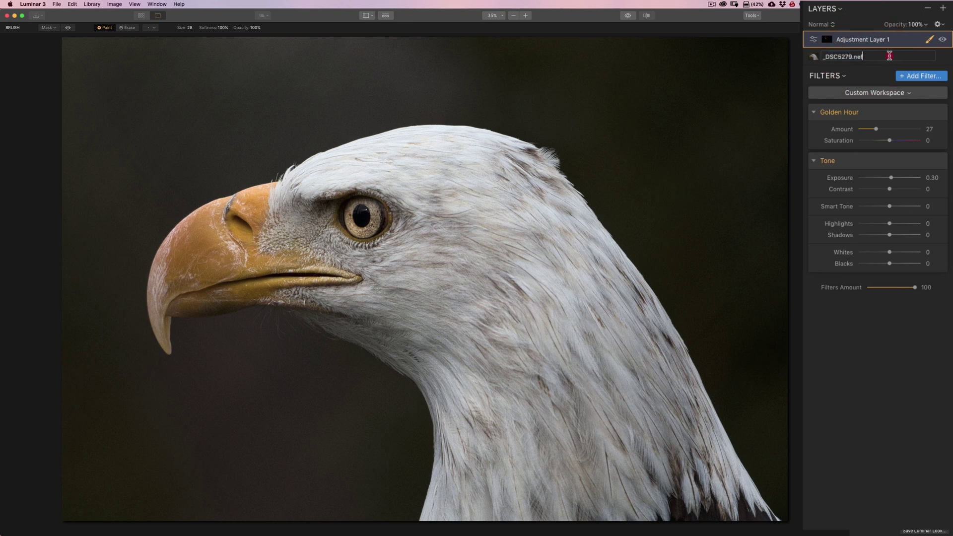
{"action": "left_click", "coordinate": [813, 57]}
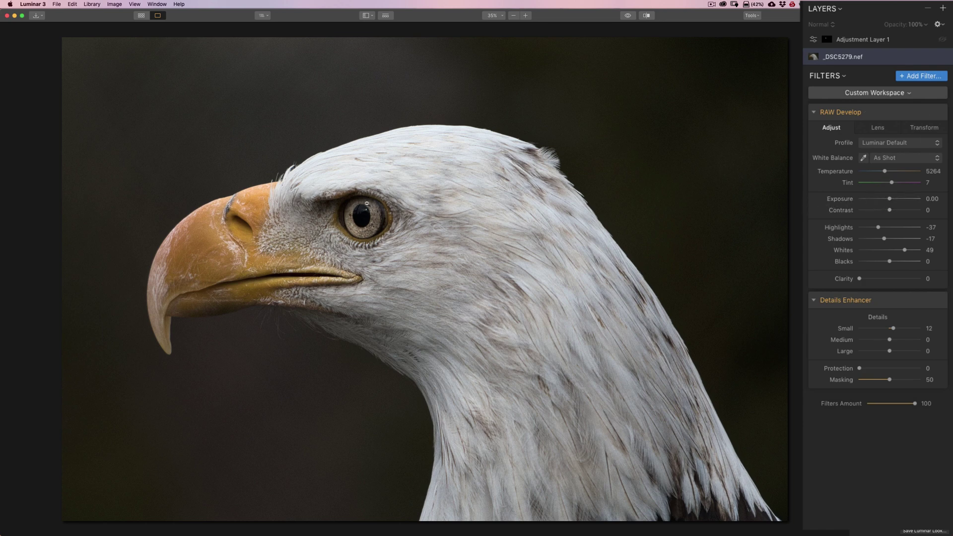
{"action": "left_click", "coordinate": [850, 41]}
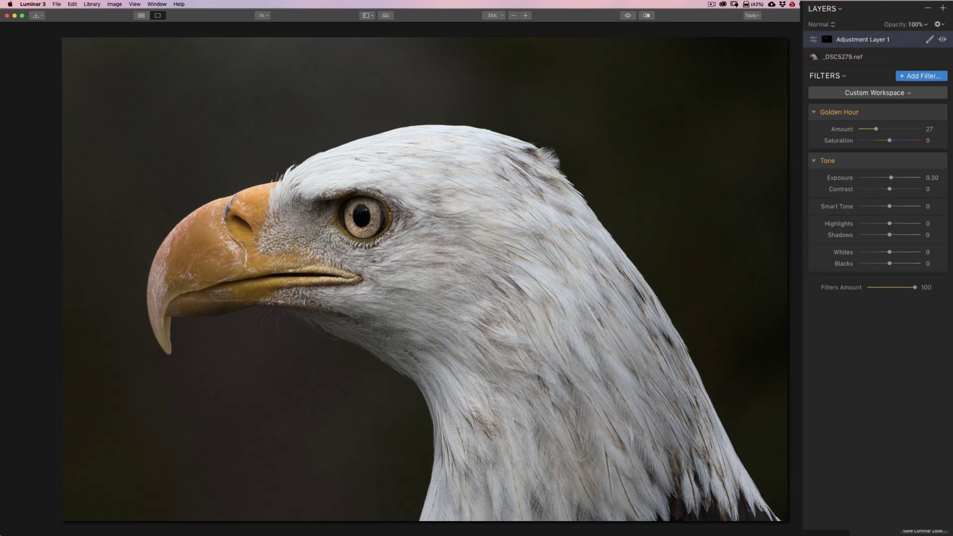
{"action": "double_click", "coordinate": [834, 57]}
{"action": "left_click", "coordinate": [813, 58]}
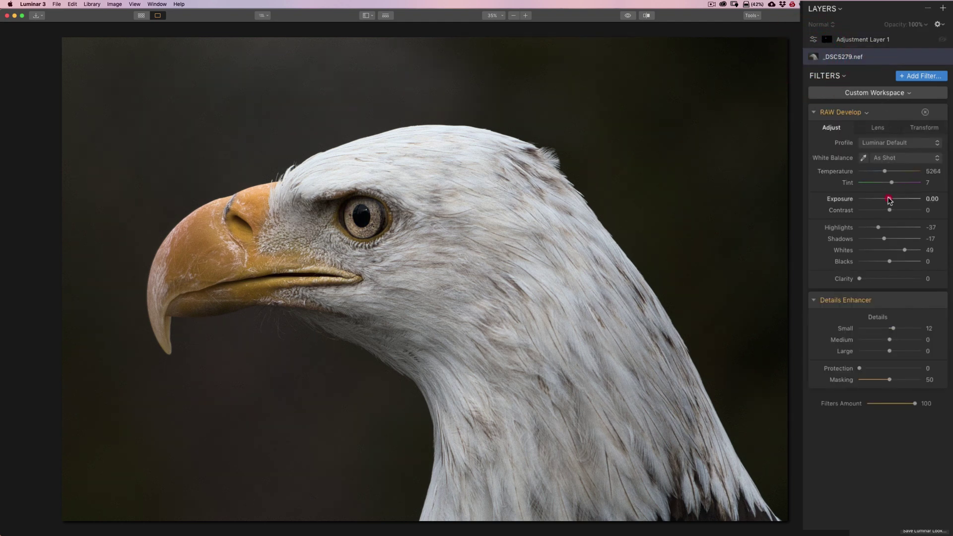
{"action": "left_click_drag", "start_coordinate": [890, 200], "coordinate": [891, 200]}
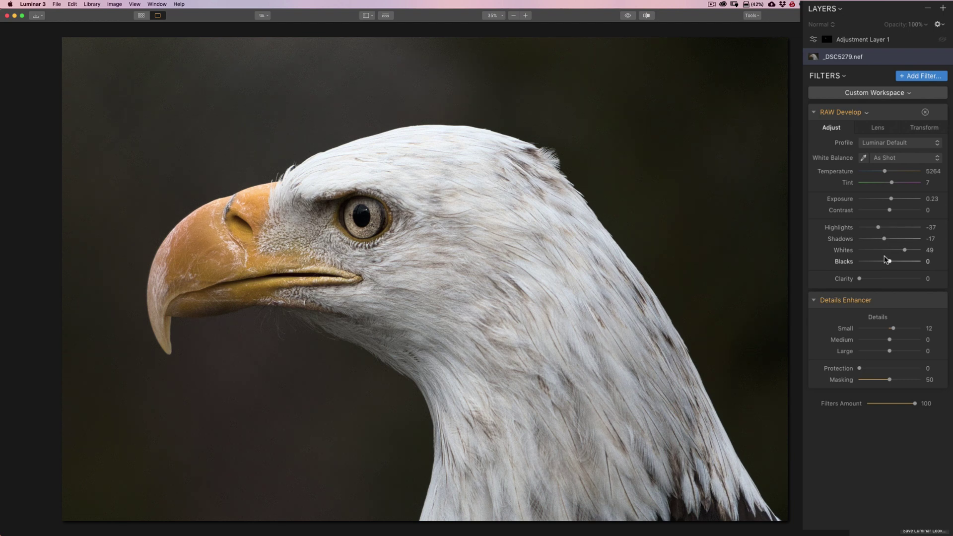
- Set the RAW Develop Whites to 38 using the clipping preview, and check the Blacks for clipping
{"action": "key", "text": "alt"}
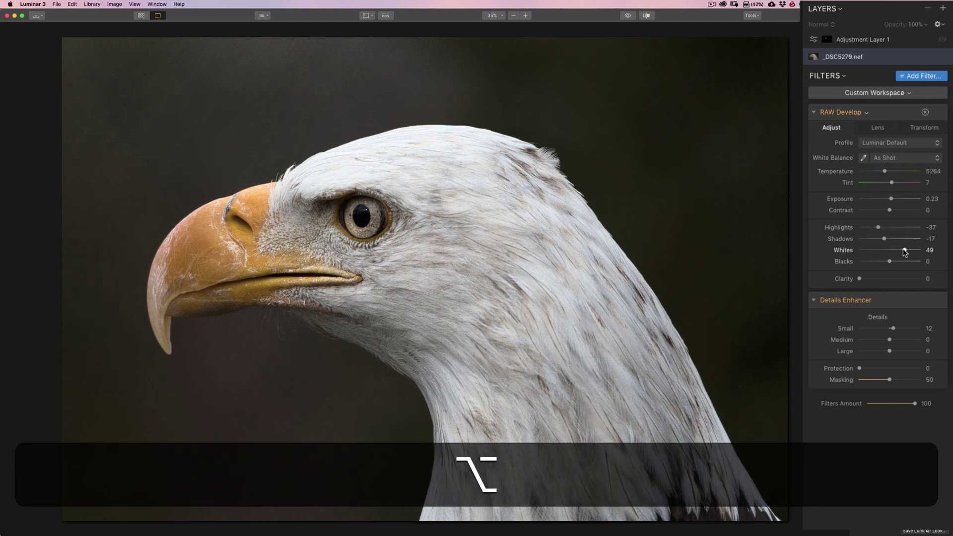
{"action": "left_click", "coordinate": [904, 250], "text": "alt"}
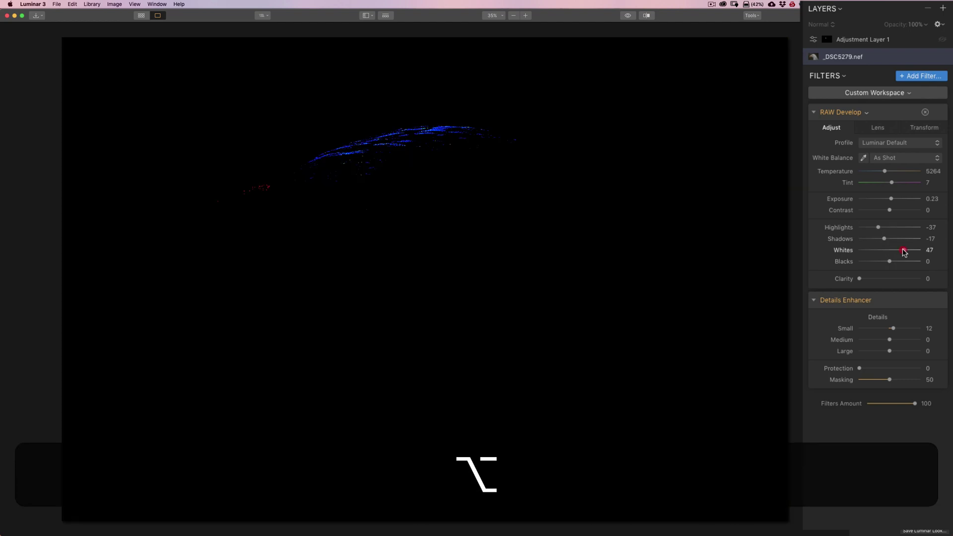
{"action": "left_click_drag", "start_coordinate": [904, 252], "coordinate": [901, 251]}
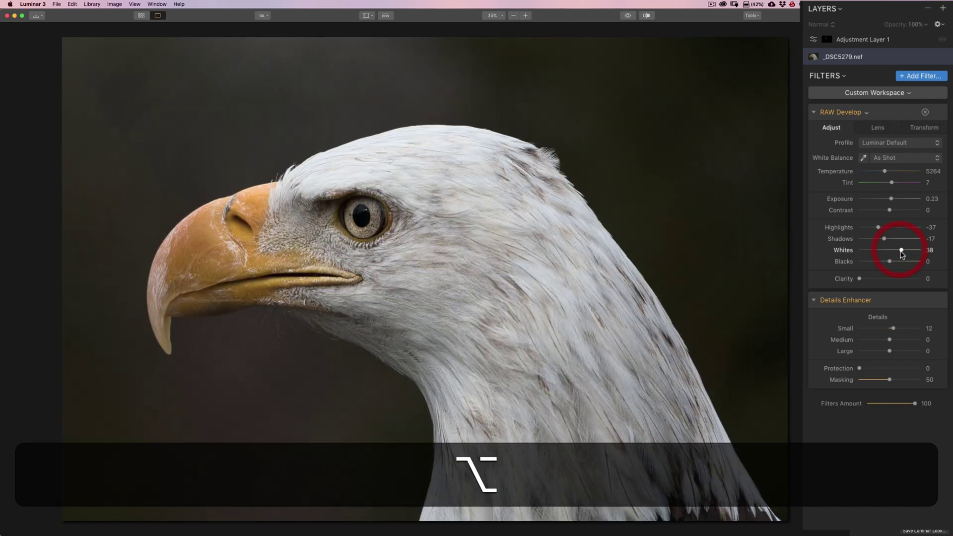
{"action": "left_click", "coordinate": [889, 262], "text": "alt"}
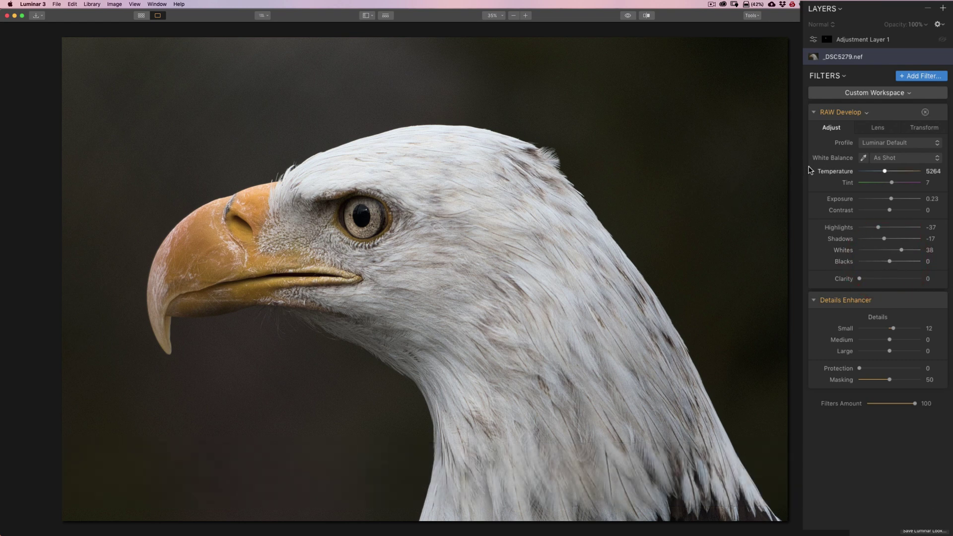
- Add the Vignette filter to the base image and set its Amount to -41 and Inner Light to 7
{"action": "left_click", "coordinate": [826, 41]}
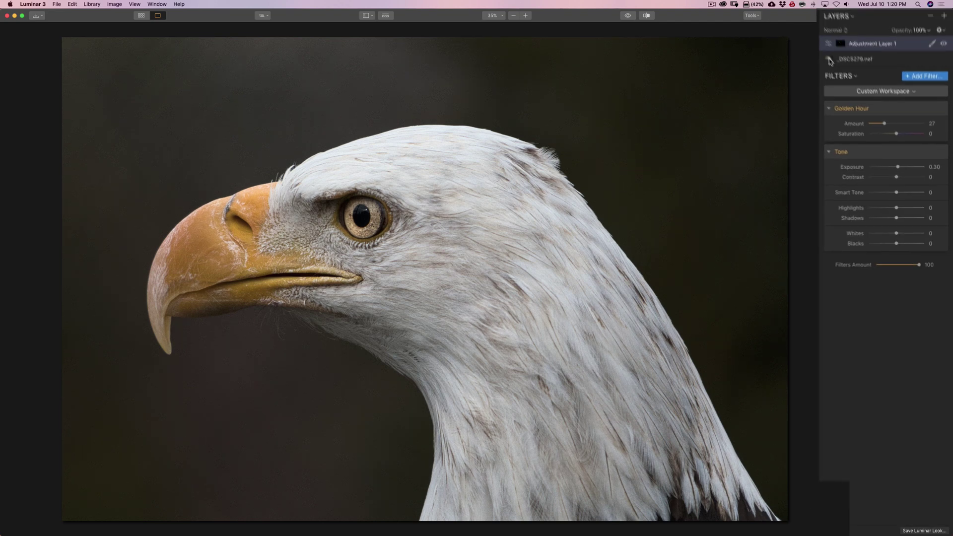
{"action": "left_click", "coordinate": [857, 102]}
{"action": "left_click", "coordinate": [928, 116]}
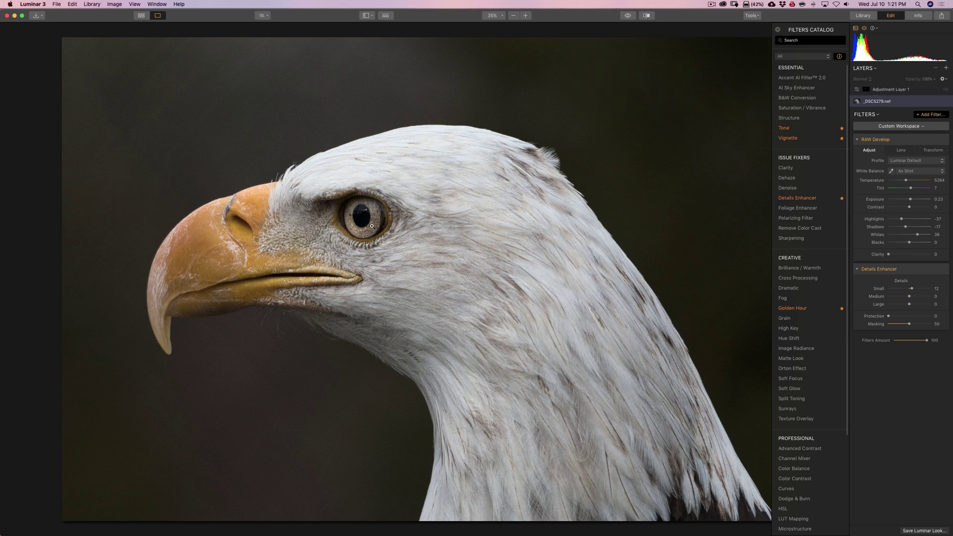
{"action": "mouse_move", "coordinate": [827, 138]}
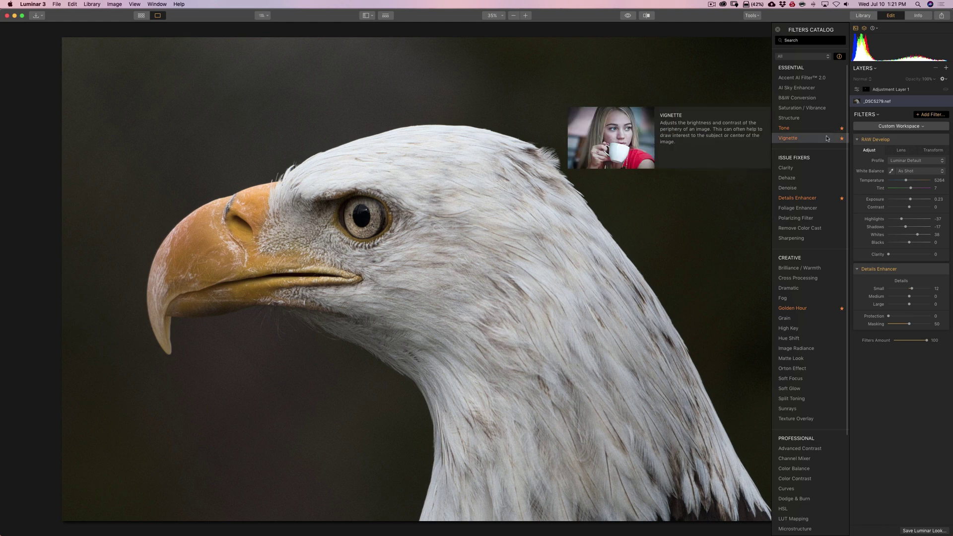
{"action": "left_click", "coordinate": [788, 140]}
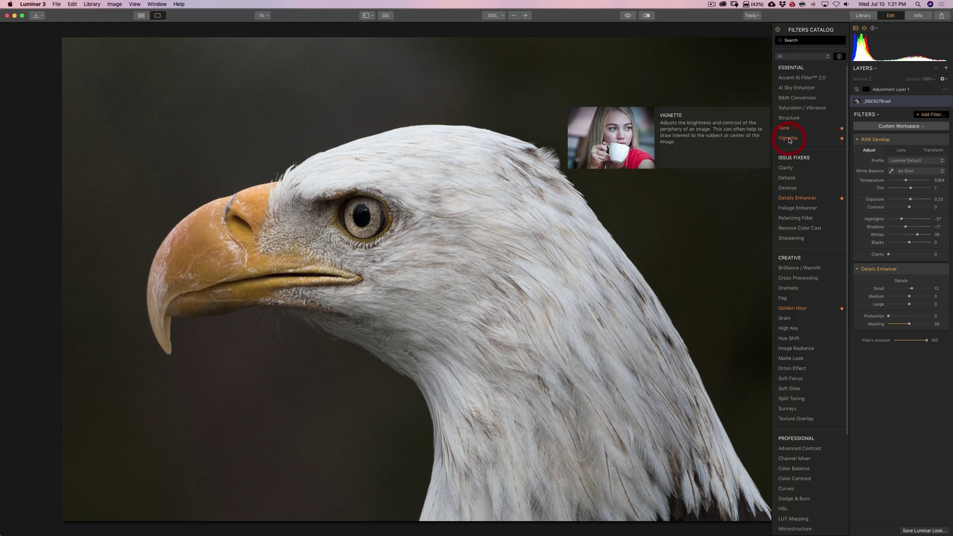
{"action": "left_click", "coordinate": [779, 31]}
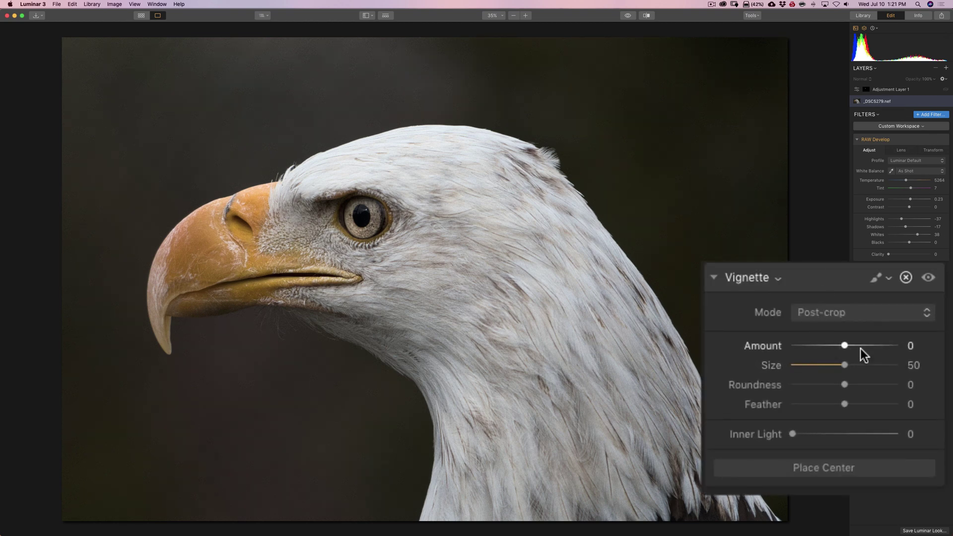
{"action": "left_click_drag", "start_coordinate": [844, 344], "coordinate": [821, 345]}
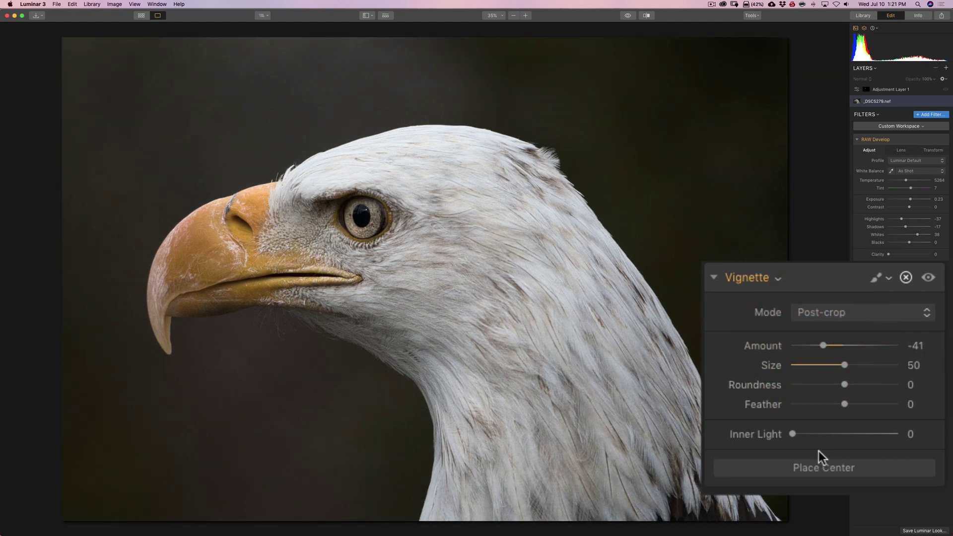
{"action": "left_click_drag", "start_coordinate": [792, 433], "coordinate": [801, 433]}
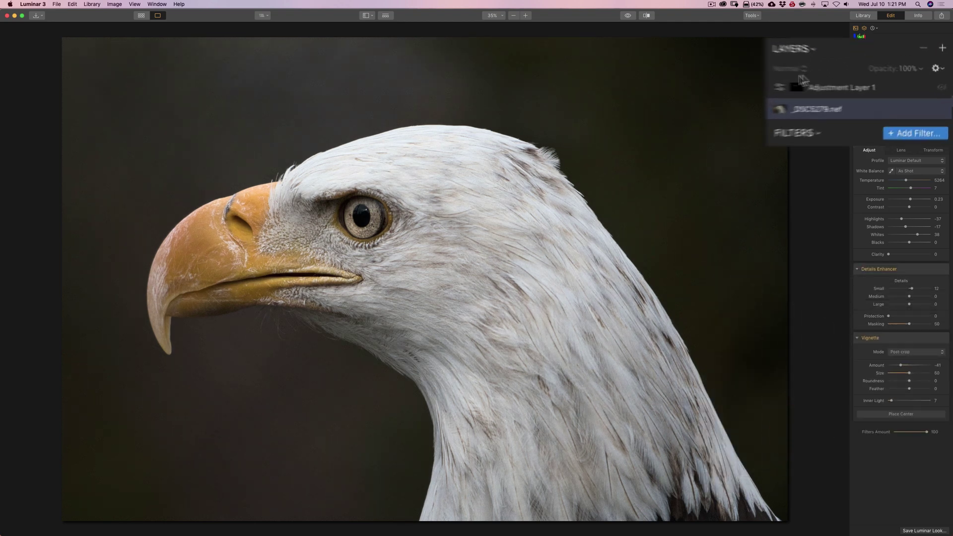
- Add the Saturation / Vibrance filter to the base image and set its Saturation to 46
{"action": "left_click", "coordinate": [716, 86]}
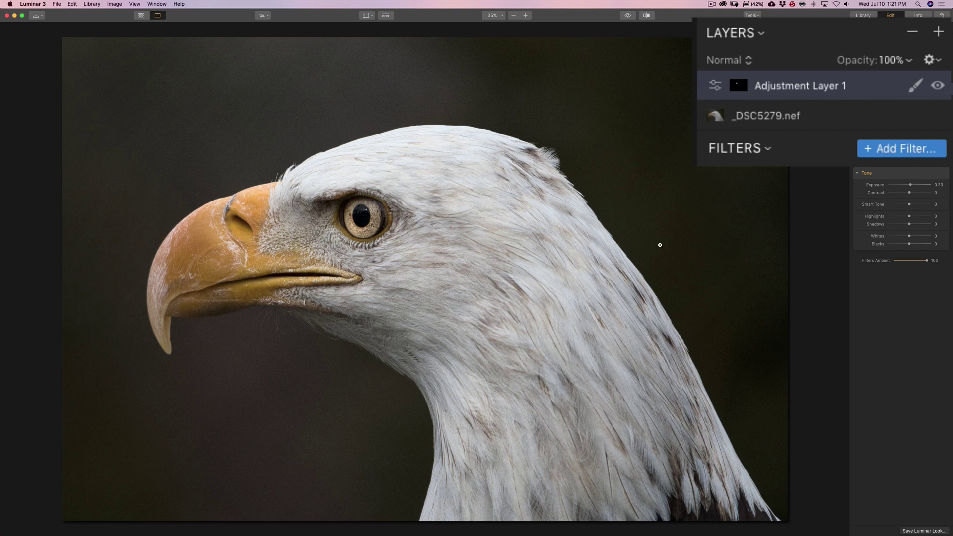
{"action": "left_click", "coordinate": [718, 115]}
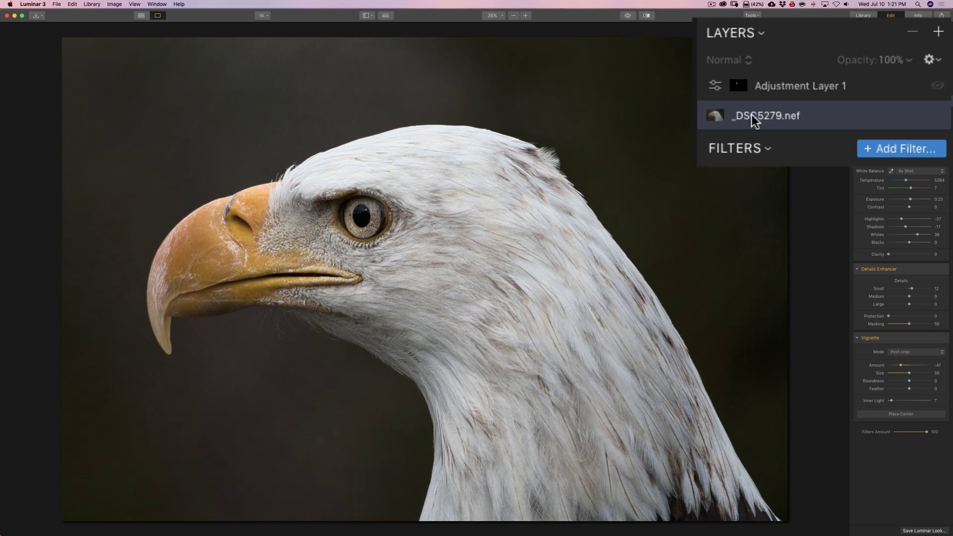
{"action": "left_click", "coordinate": [878, 149]}
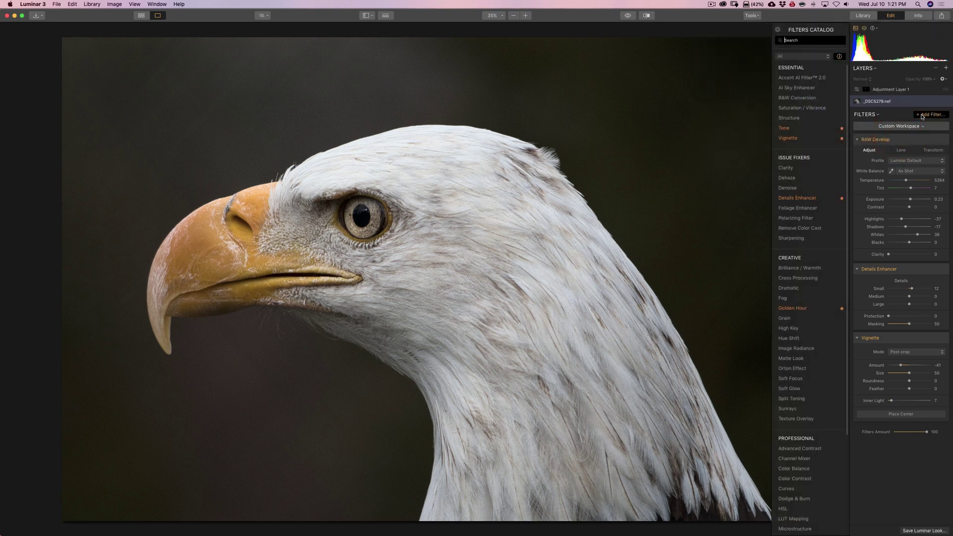
{"action": "left_click", "coordinate": [800, 108]}
{"action": "left_click", "coordinate": [776, 30]}
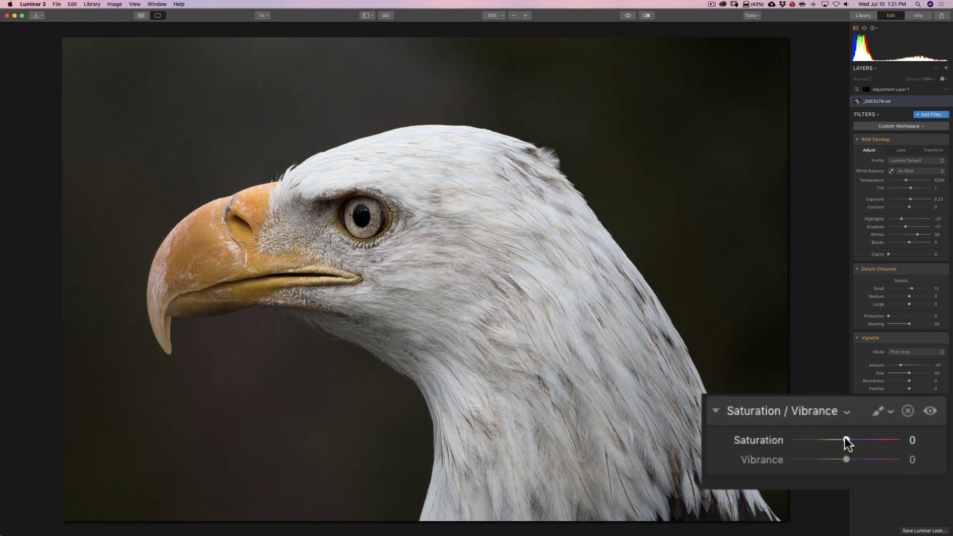
{"action": "left_click_drag", "start_coordinate": [898, 441], "coordinate": [920, 441]}
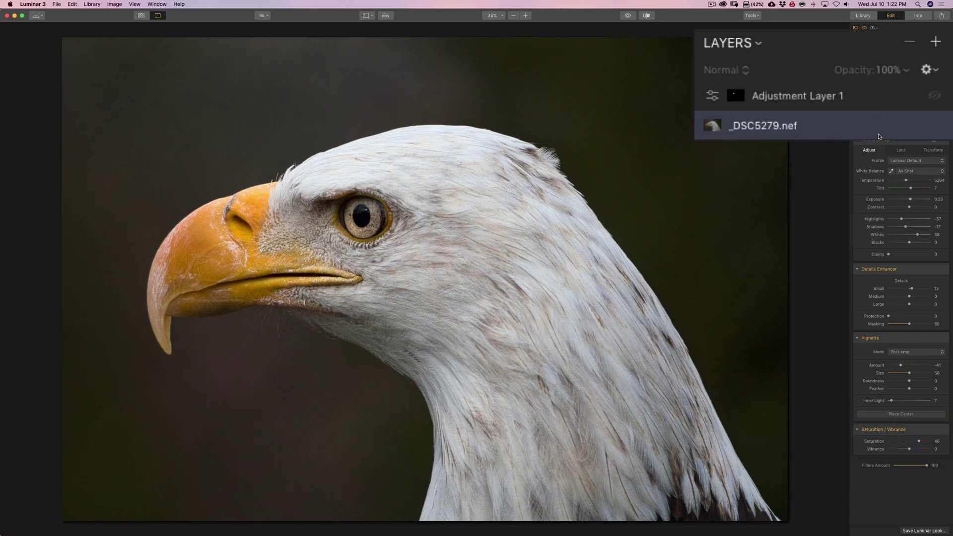
- Make the adjustment layer with the eye mask the active layer
{"action": "left_click", "coordinate": [711, 96]}
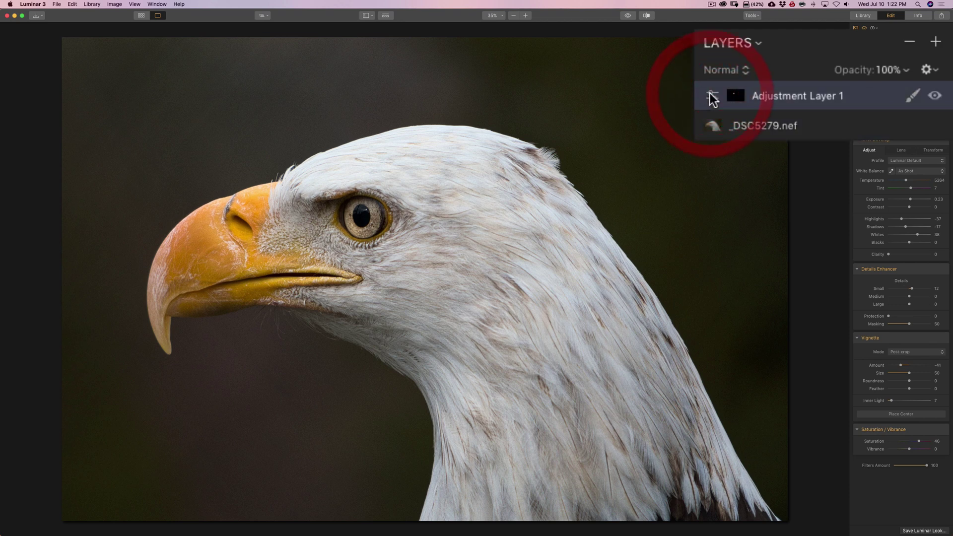